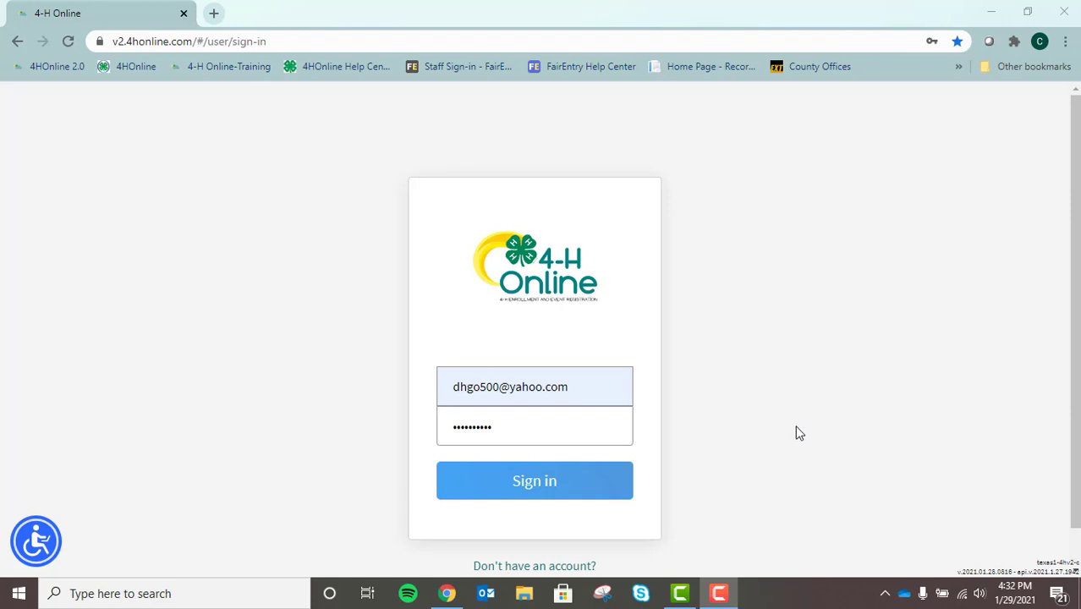
Sign in to the family account and go to one youth member's Animals list.
{"action": "left_click", "coordinate": [560, 483]}
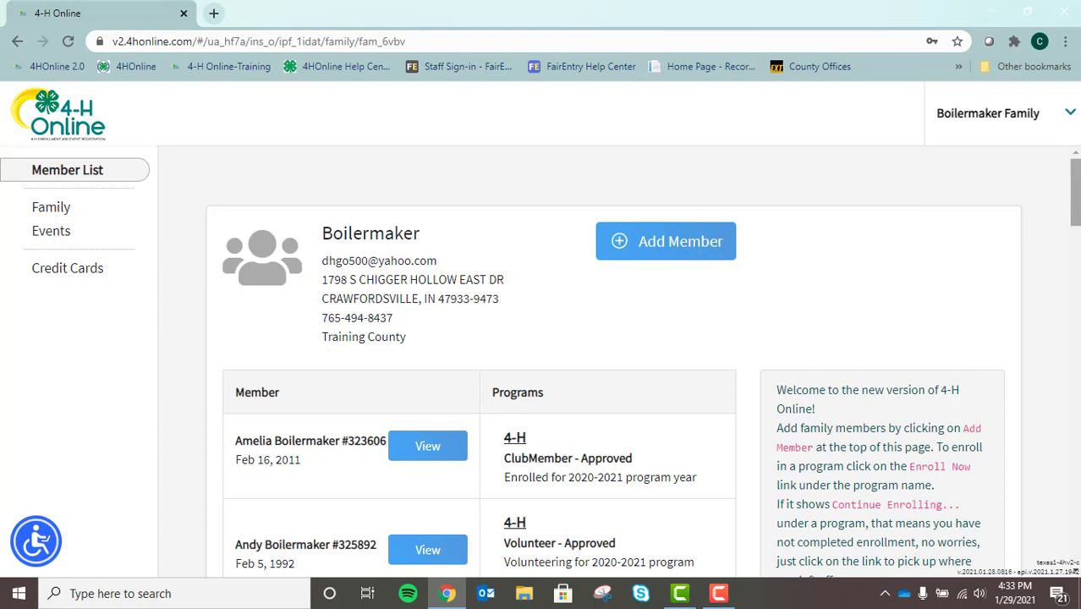
{"action": "left_click_drag", "start_coordinate": [1071, 191], "coordinate": [1051, 297]}
{"action": "left_click", "coordinate": [440, 224]}
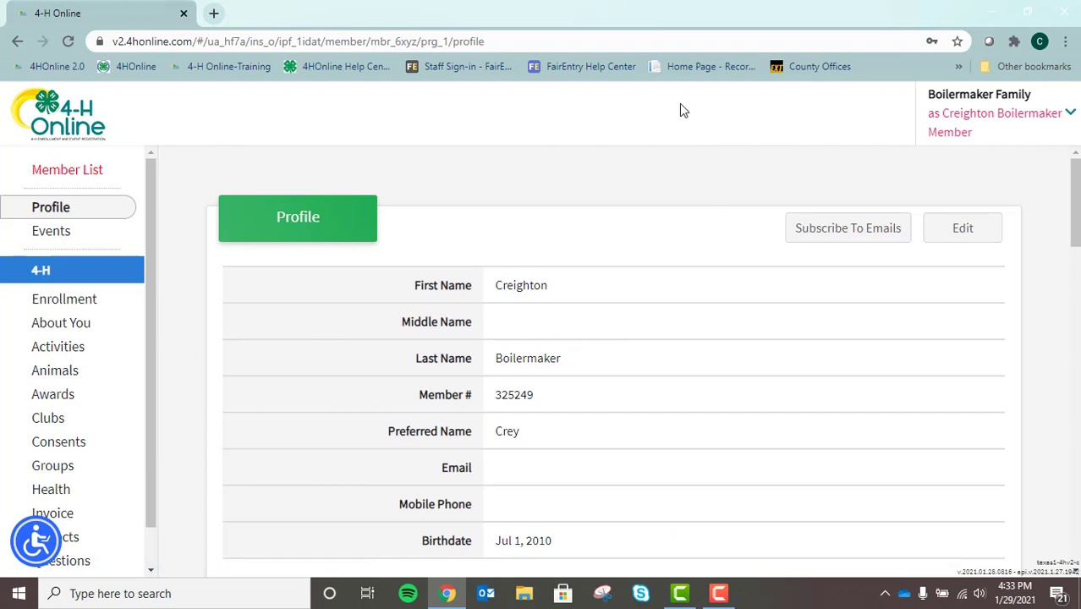
{"action": "left_click", "coordinate": [55, 371]}
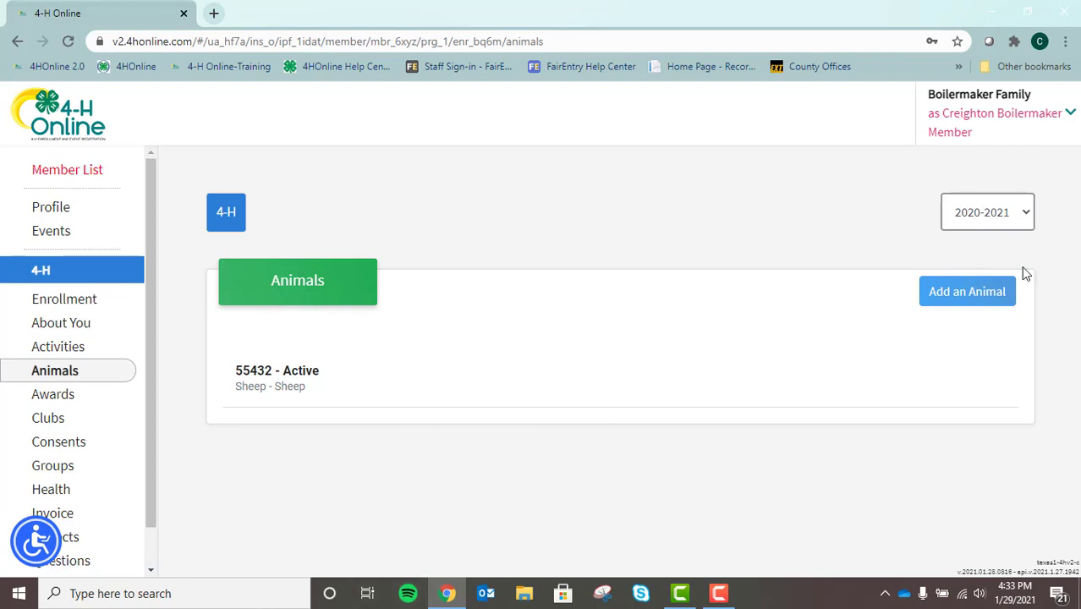
Add a brand-new Dairy Cattle Females animal named 'Trixie' and save it.
{"action": "left_click", "coordinate": [979, 292]}
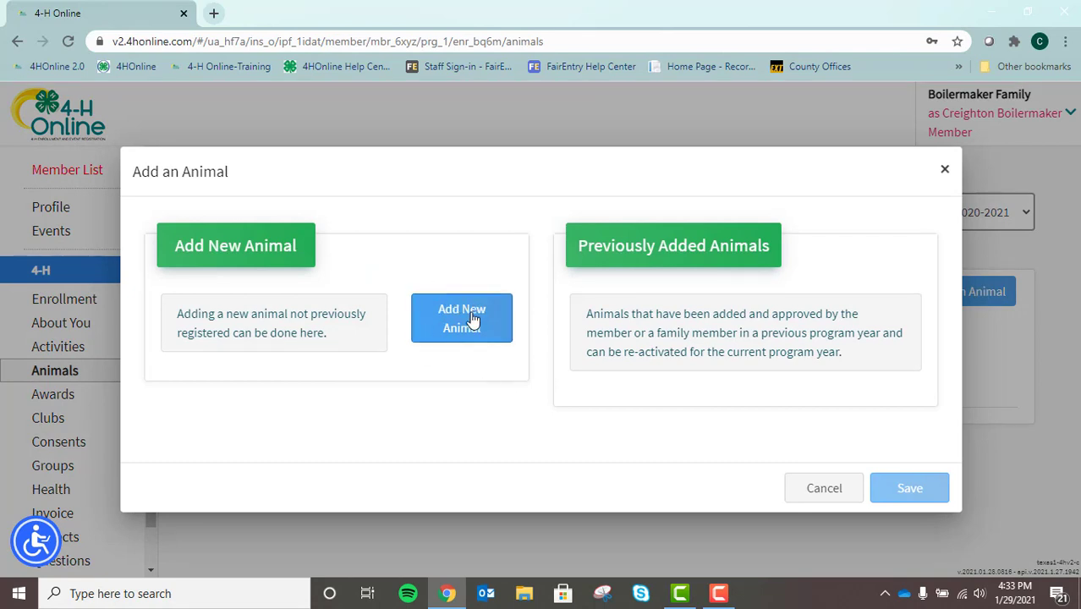
{"action": "left_click", "coordinate": [474, 321]}
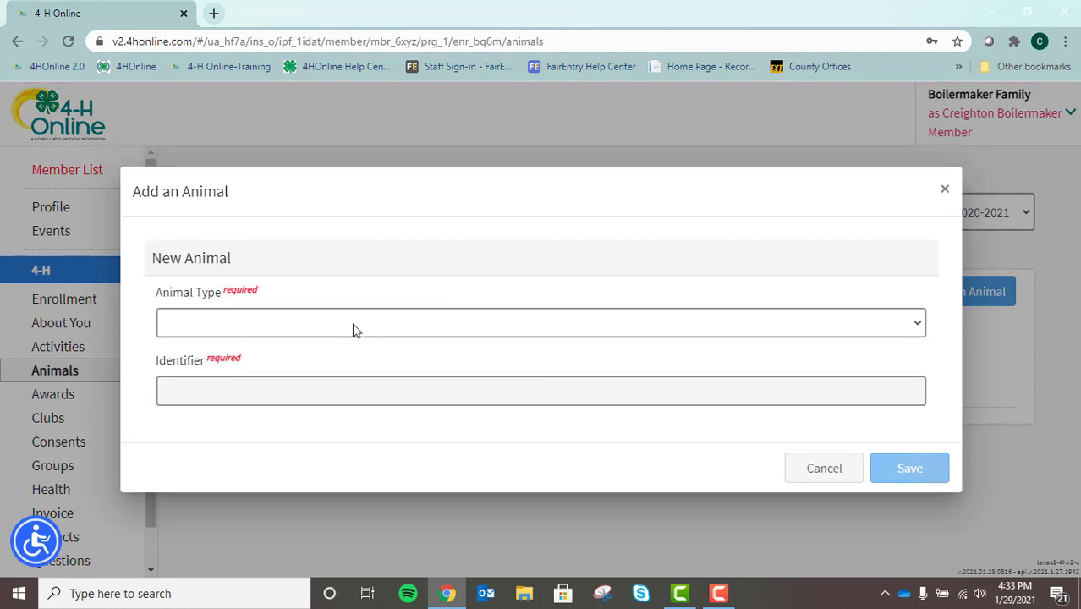
{"action": "left_click", "coordinate": [355, 330]}
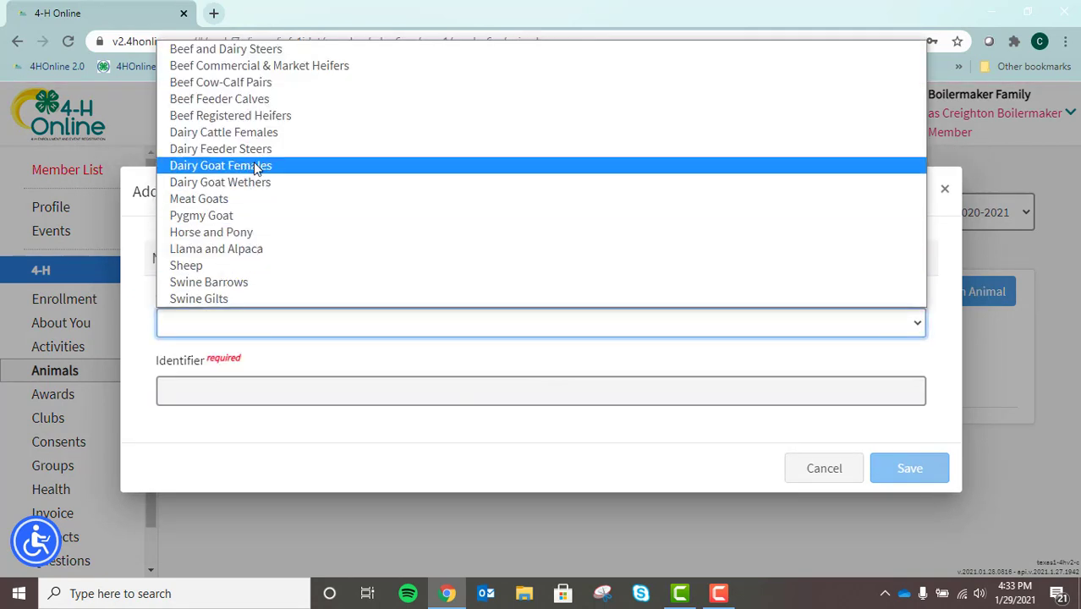
{"action": "left_click", "coordinate": [268, 140]}
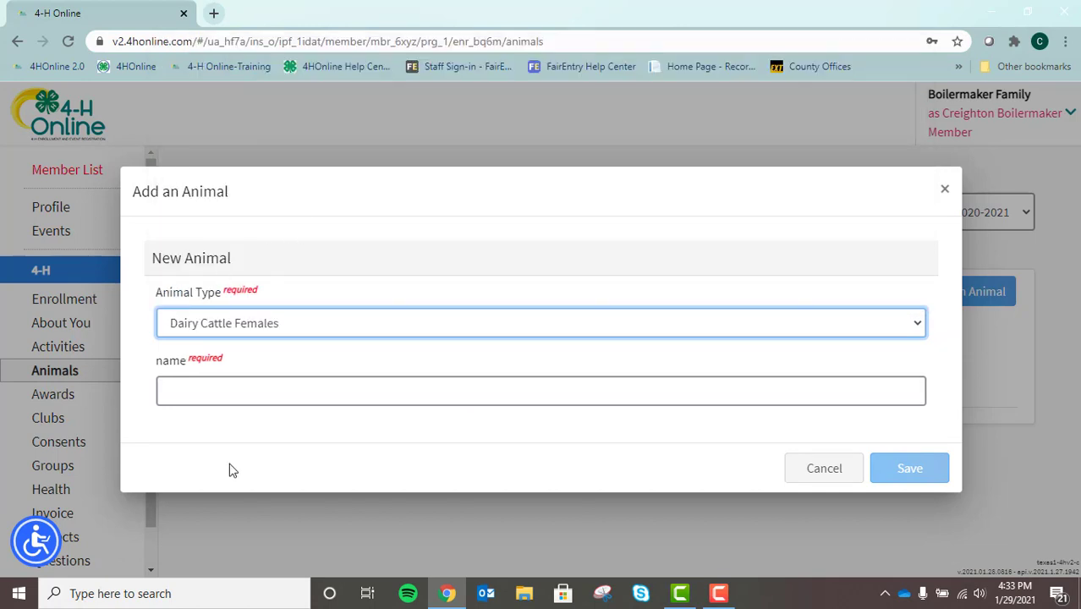
{"action": "left_click", "coordinate": [262, 392]}
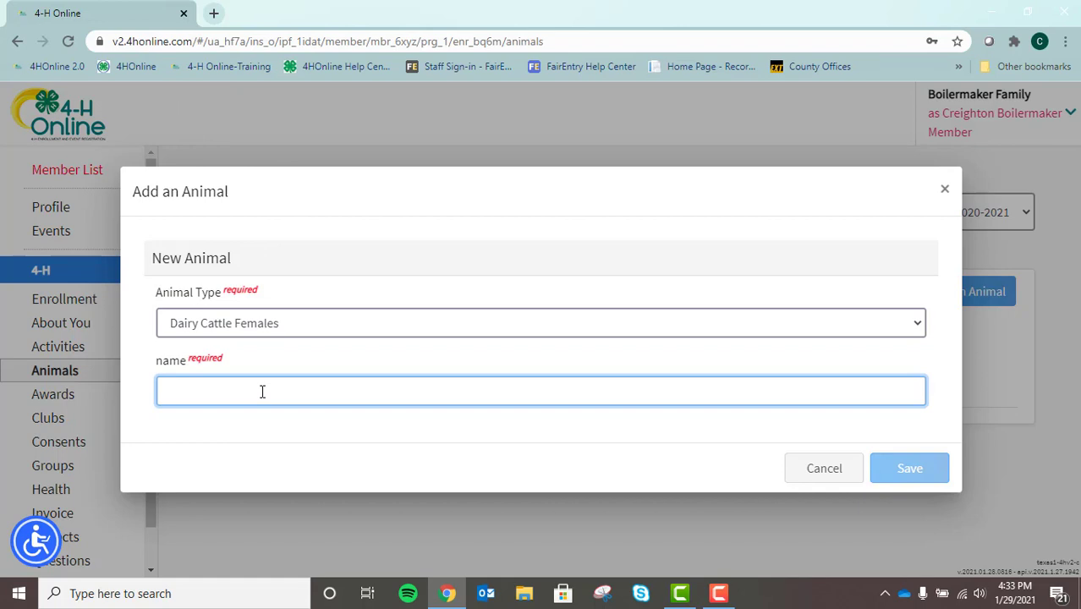
{"action": "type", "text": "Tr"}
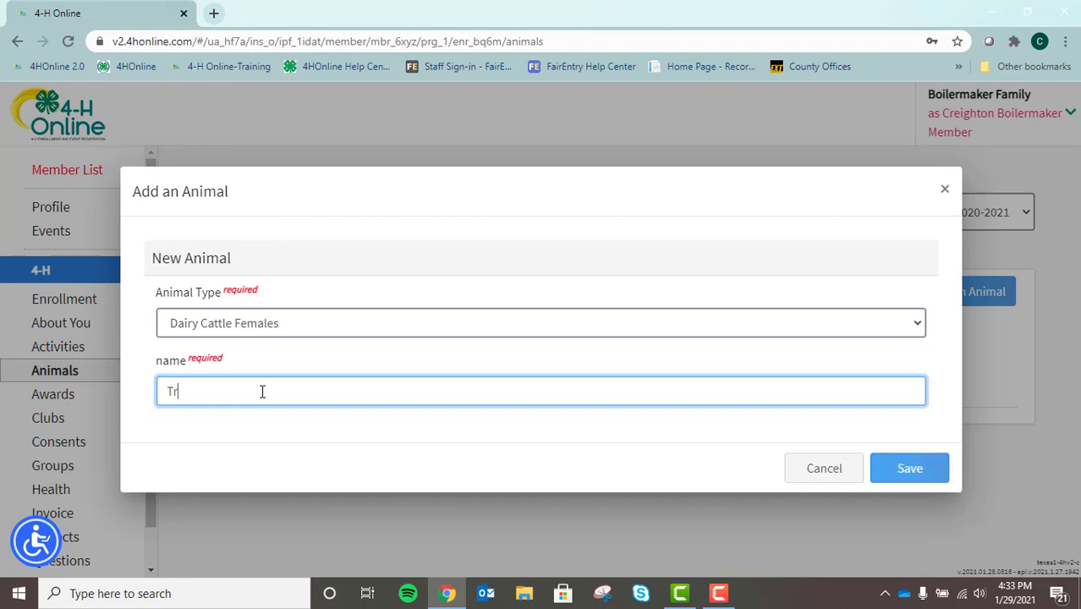
{"action": "type", "text": "ixie"}
{"action": "left_click", "coordinate": [927, 474]}
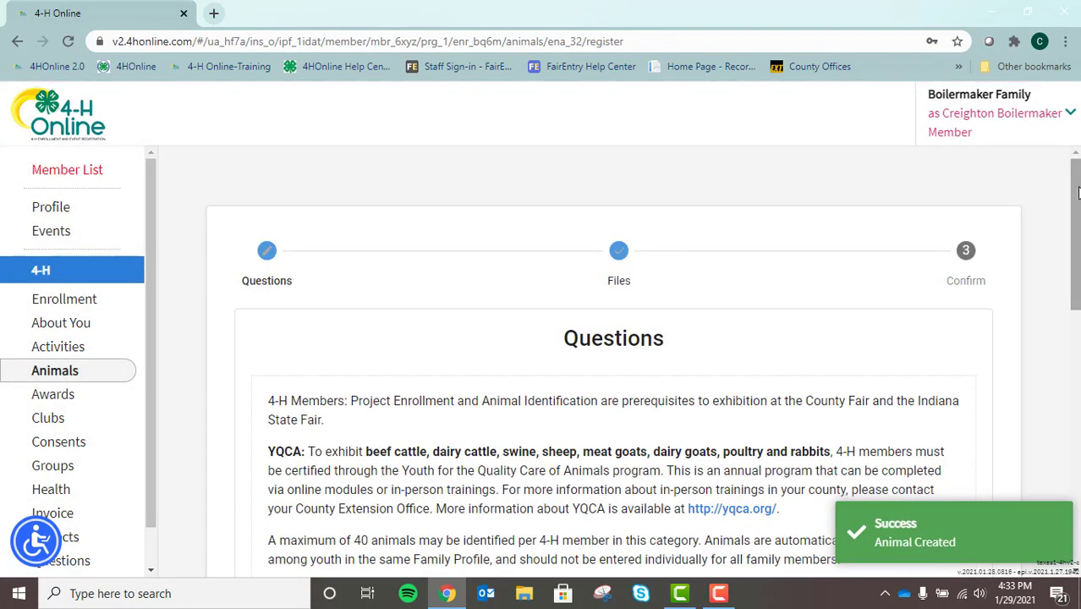
Show Trixie's registration question fields and return to the Animal Name and Birthdate section.
{"action": "left_click_drag", "start_coordinate": [1076, 190], "coordinate": [1054, 409]}
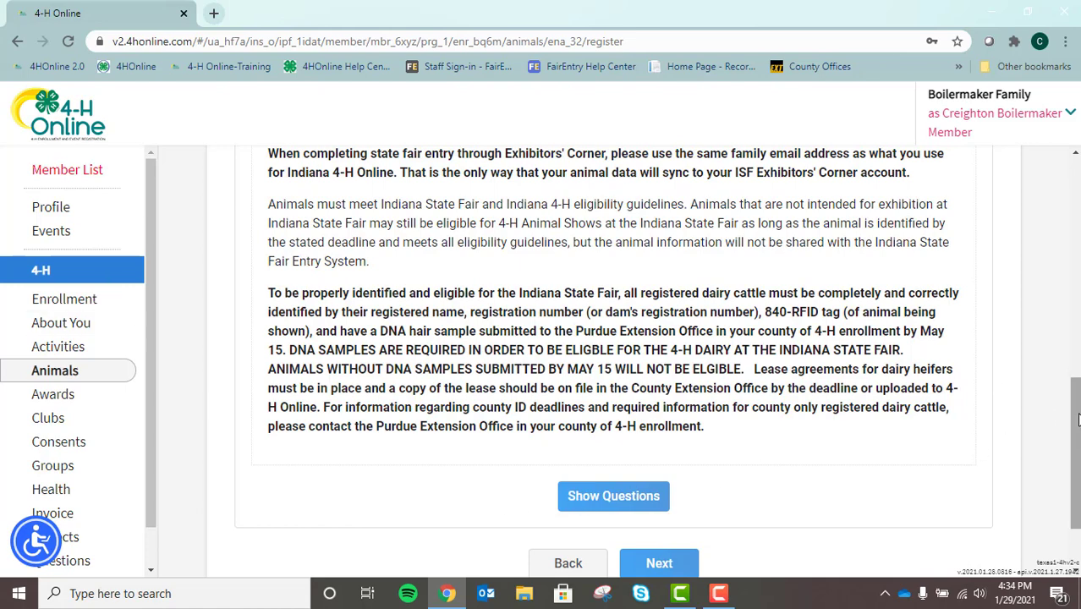
{"action": "scroll", "coordinate": [1078, 409], "scroll_direction": "down", "scroll_amount": 2}
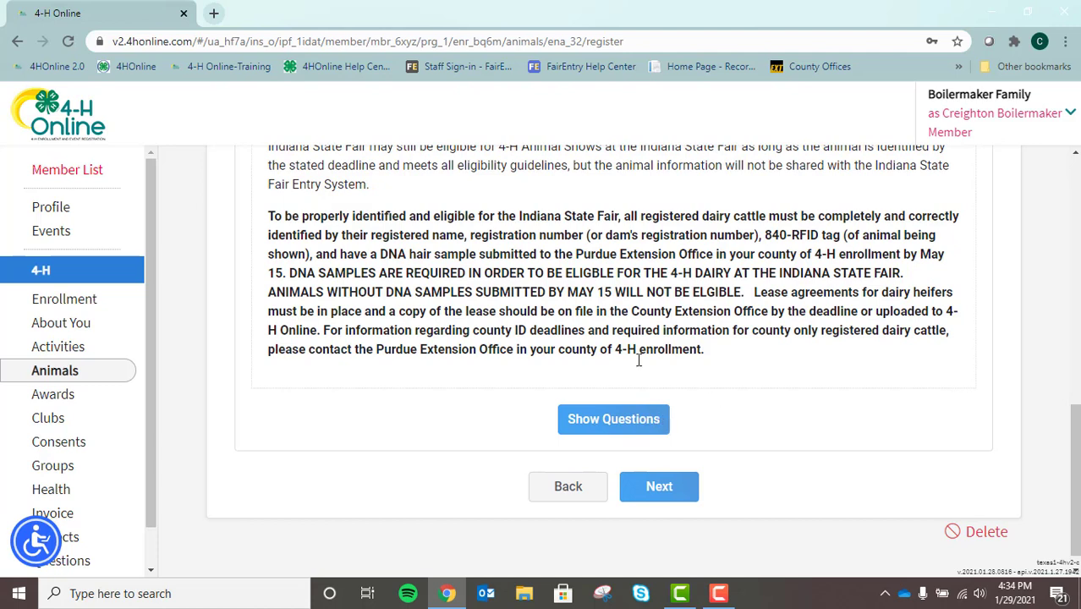
{"action": "left_click", "coordinate": [630, 420]}
{"action": "left_click", "coordinate": [613, 421]}
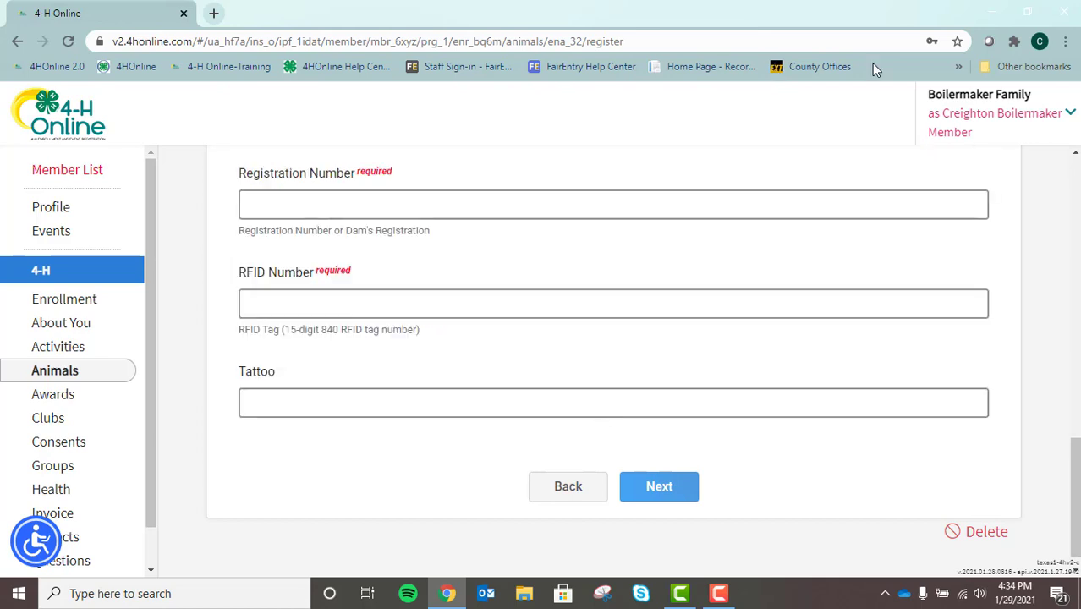
{"action": "scroll", "coordinate": [1077, 478], "scroll_direction": "up", "scroll_amount": 7}
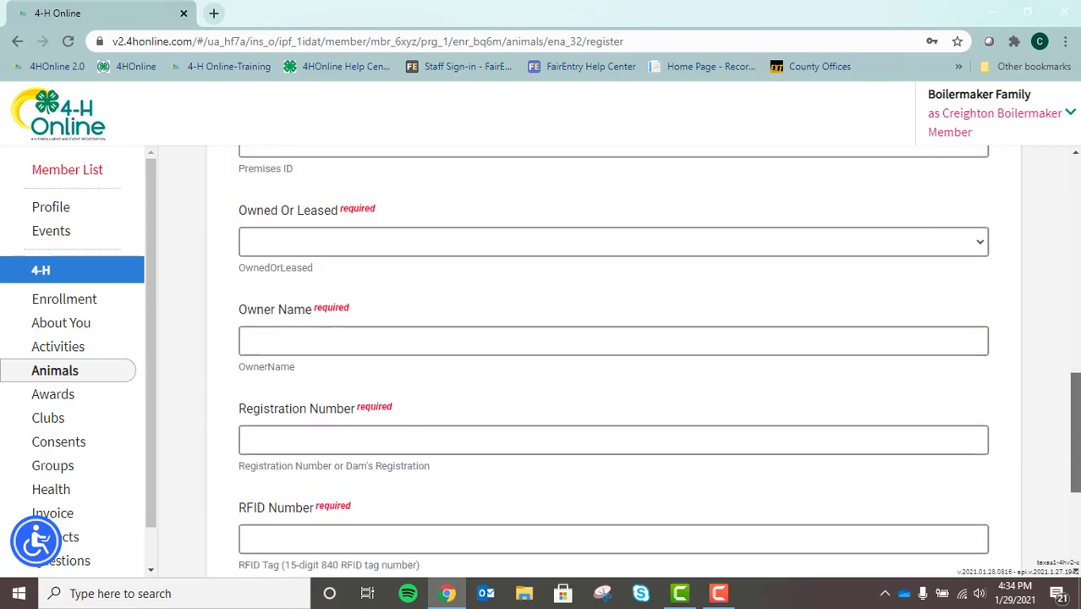
{"action": "scroll", "coordinate": [652, 360], "scroll_direction": "up", "scroll_amount": 3}
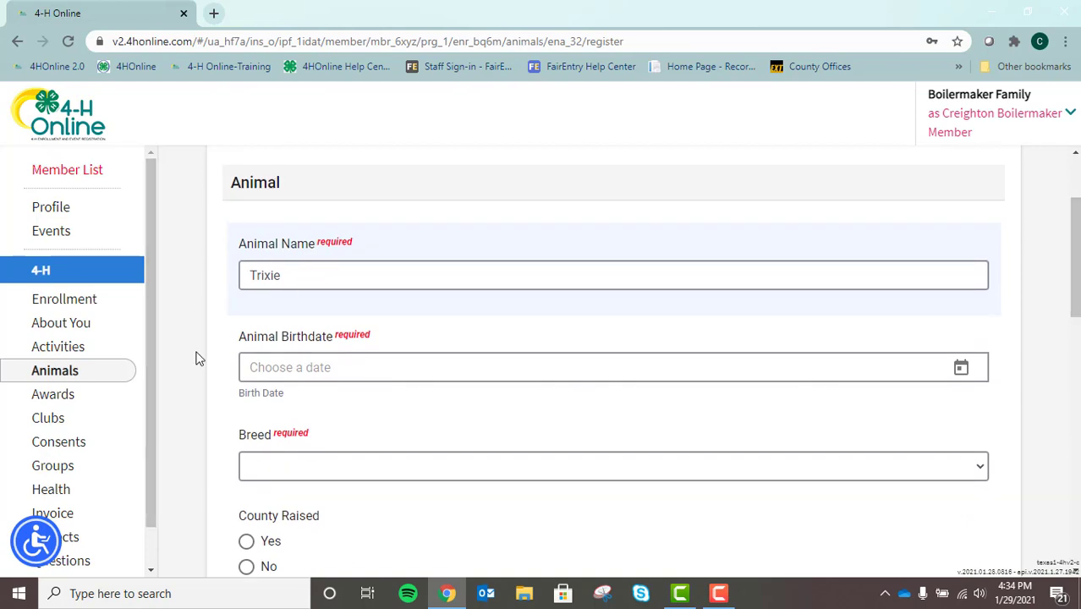
Set Trixie's birthdate in March 2020 and her breed to Jersey.
{"action": "left_click", "coordinate": [962, 370]}
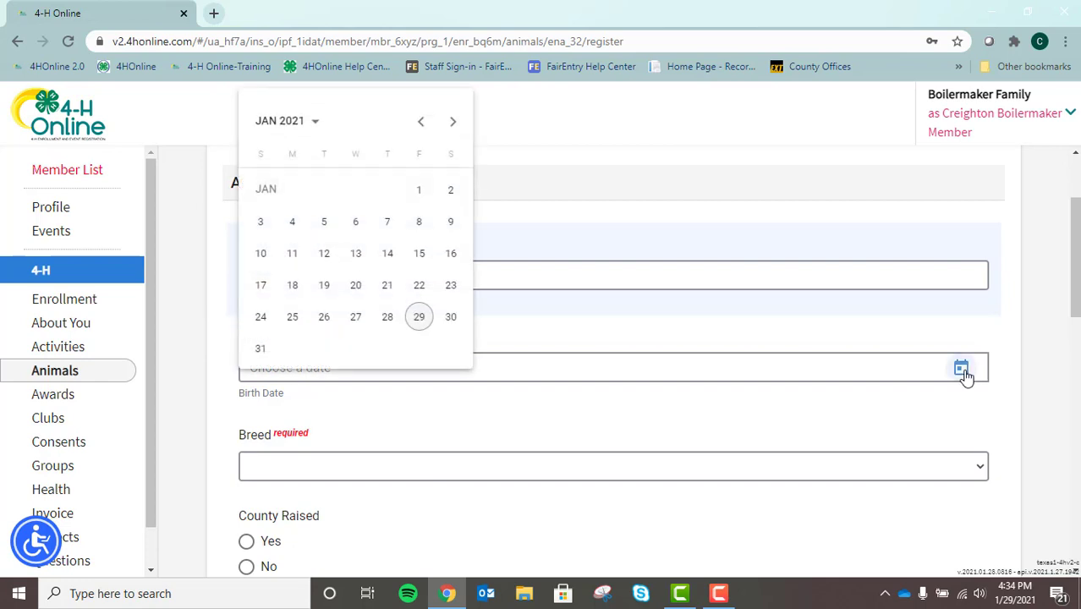
{"action": "left_click", "coordinate": [293, 126]}
{"action": "left_click", "coordinate": [285, 208]}
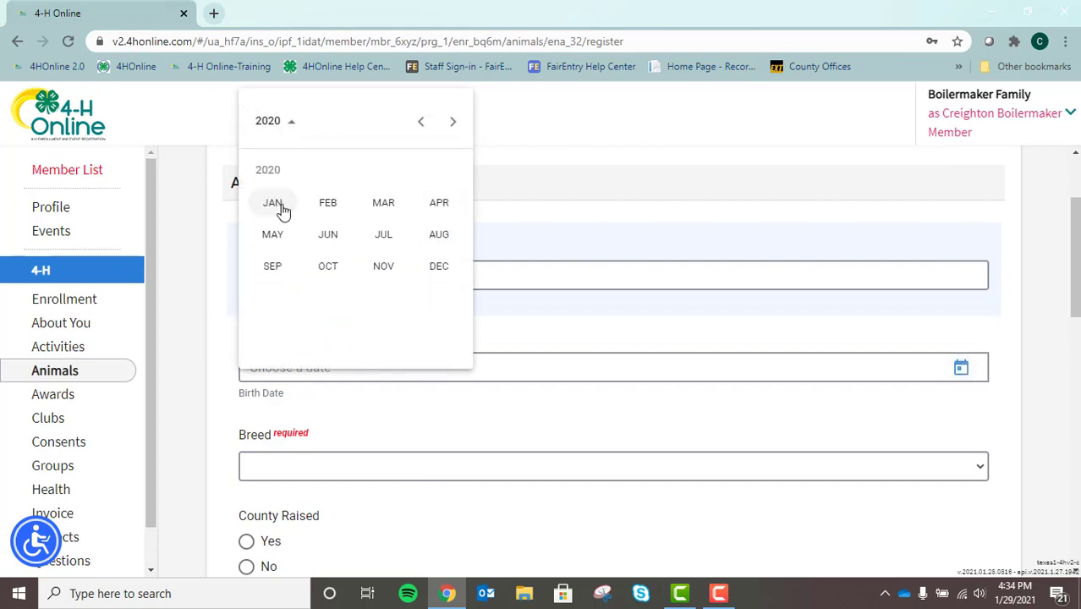
{"action": "left_click", "coordinate": [384, 205]}
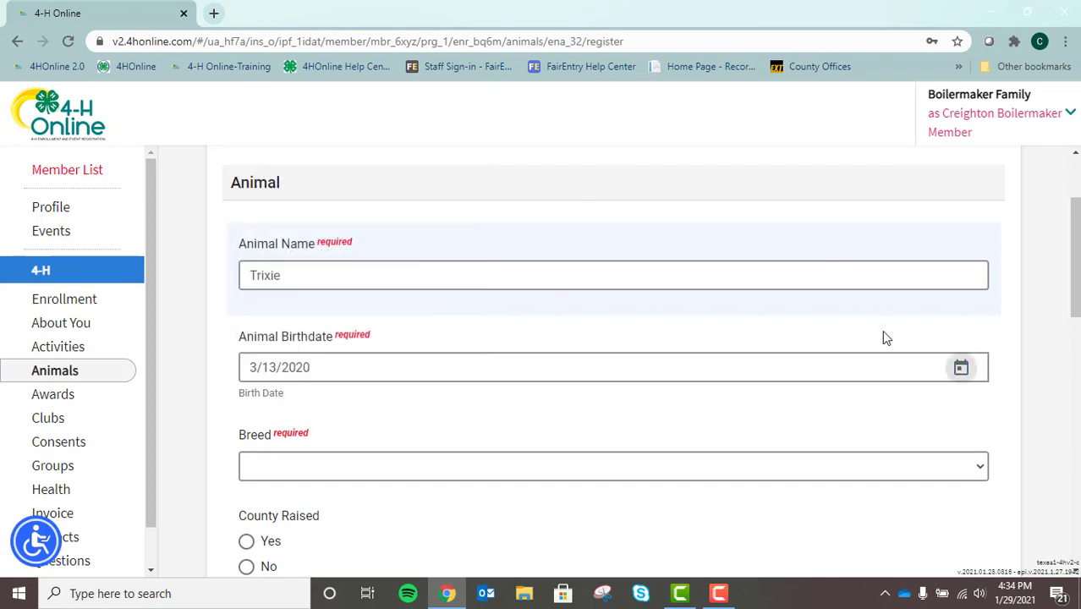
{"action": "left_click_drag", "start_coordinate": [1074, 211], "coordinate": [1075, 250]}
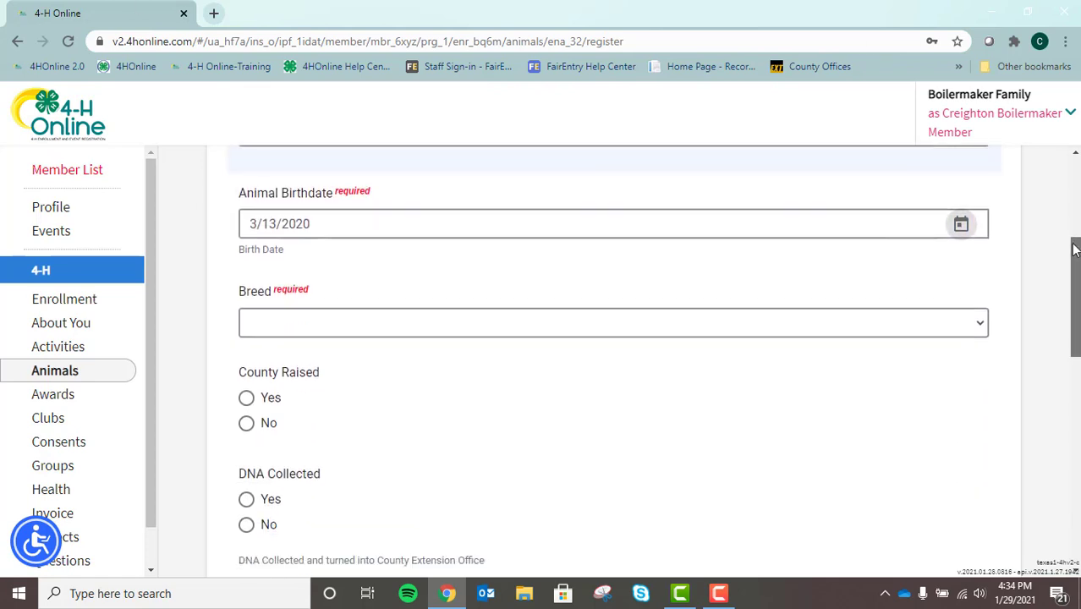
{"action": "left_click", "coordinate": [932, 319]}
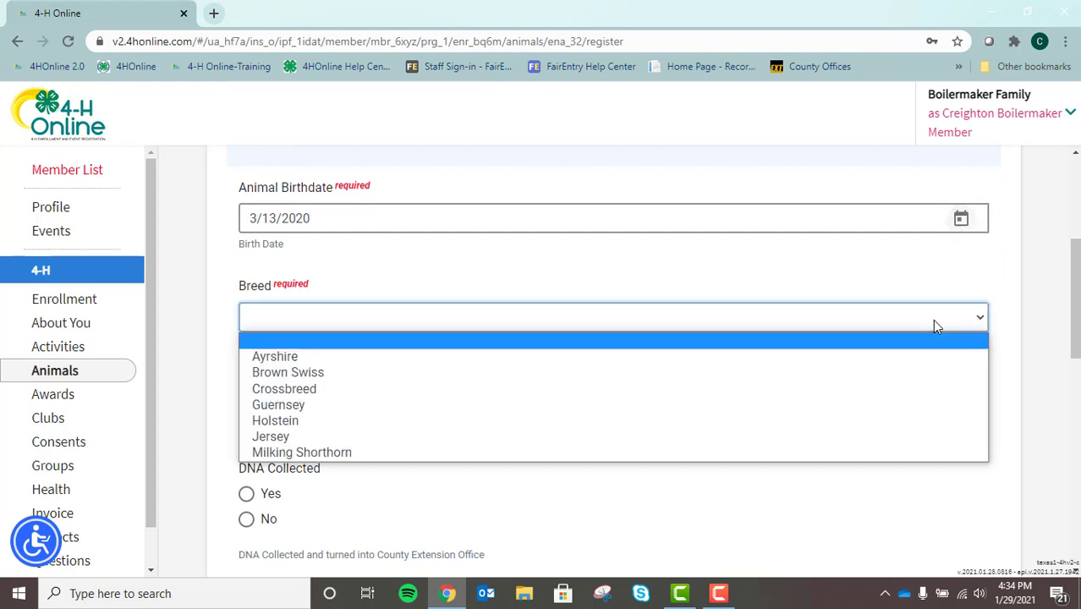
{"action": "left_click", "coordinate": [308, 436]}
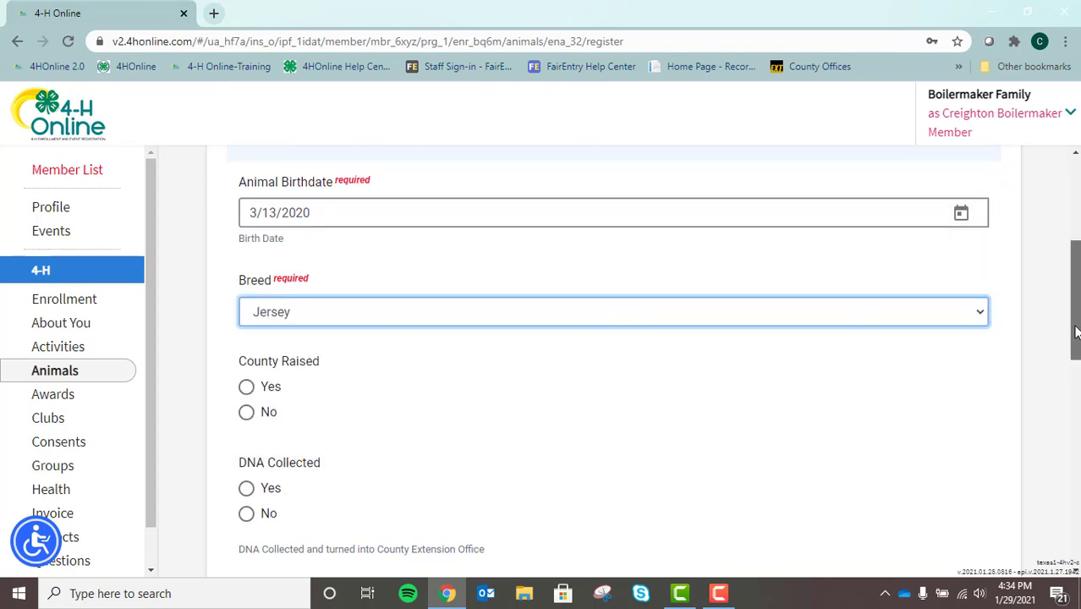
Mark Trixie as county raised and record that DNA was collected.
{"action": "scroll", "coordinate": [1077, 329], "scroll_direction": "down", "scroll_amount": 1}
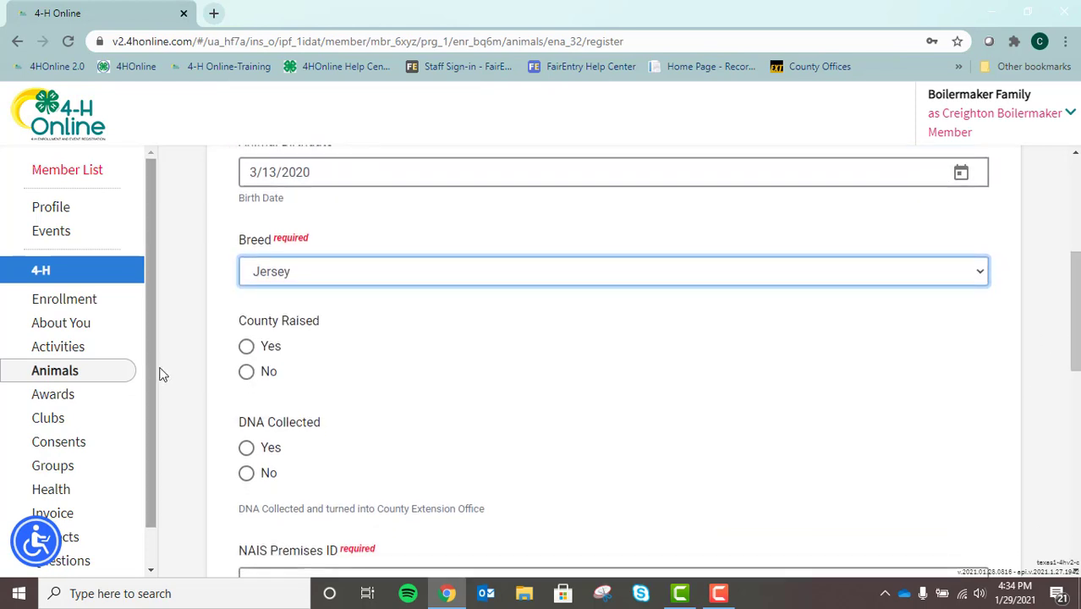
{"action": "left_click", "coordinate": [246, 347]}
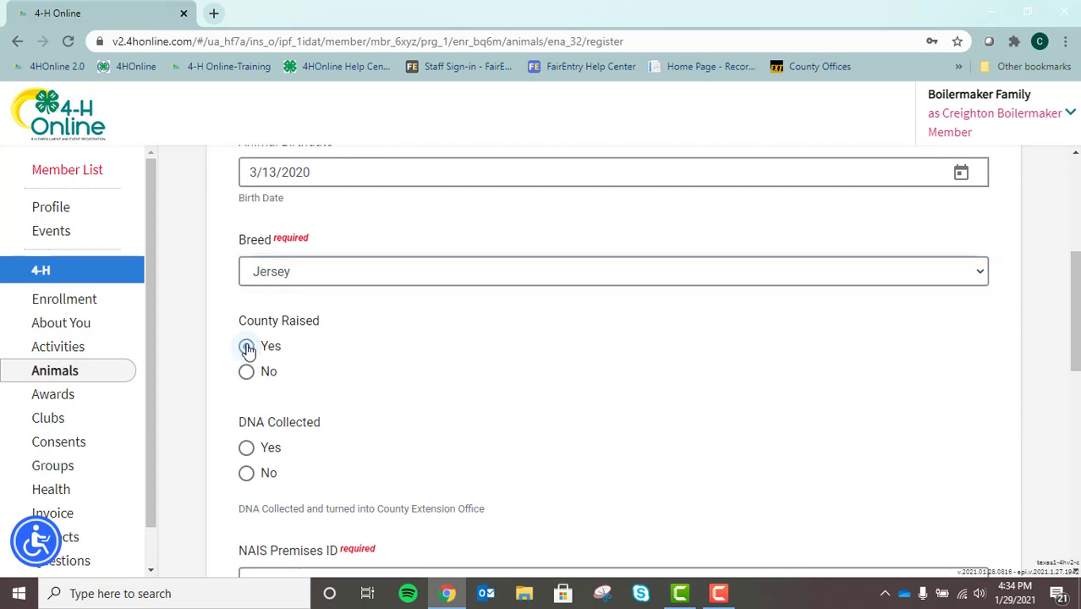
{"action": "scroll", "coordinate": [1076, 305], "scroll_direction": "down", "scroll_amount": 1}
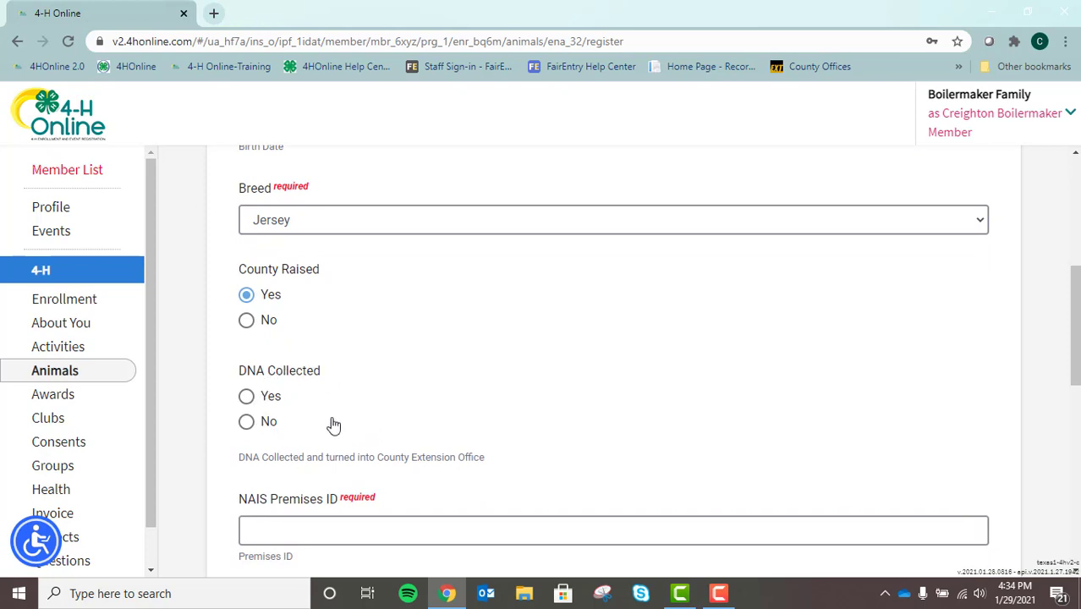
{"action": "left_click", "coordinate": [247, 398]}
{"action": "scroll", "coordinate": [1072, 339], "scroll_direction": "down", "scroll_amount": 1}
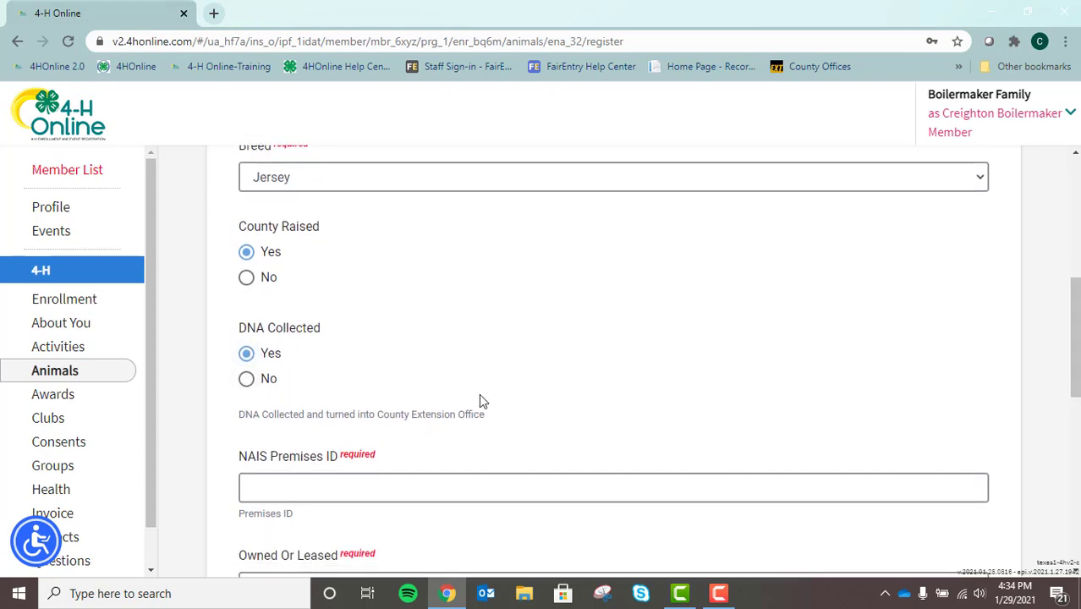
{"action": "left_click_drag", "start_coordinate": [1074, 305], "coordinate": [1073, 347]}
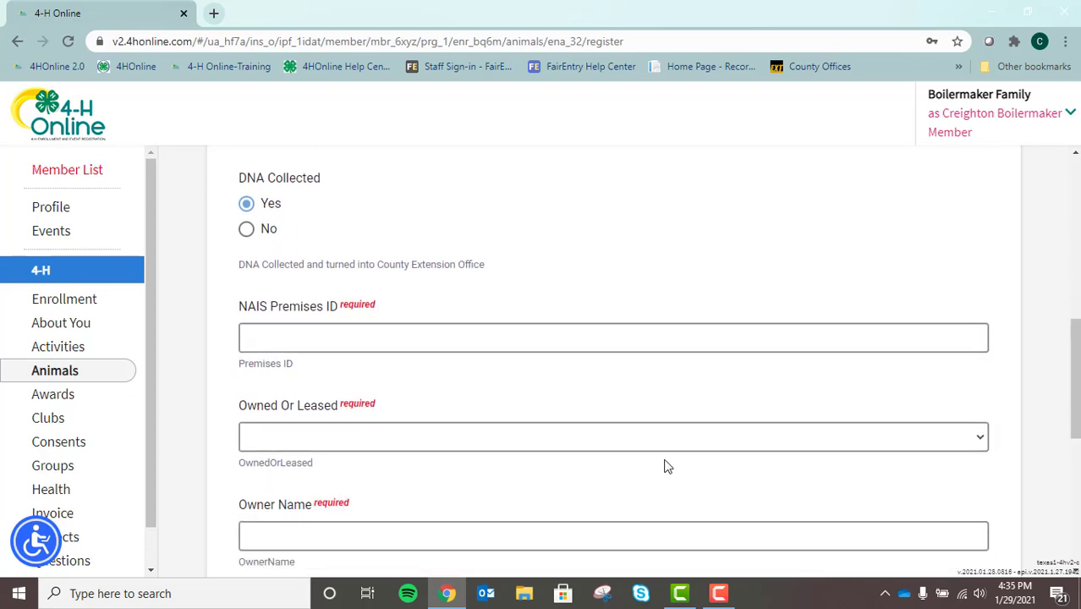
Enter 34HDCA as the NAIS Premises ID.
{"action": "left_click", "coordinate": [322, 341]}
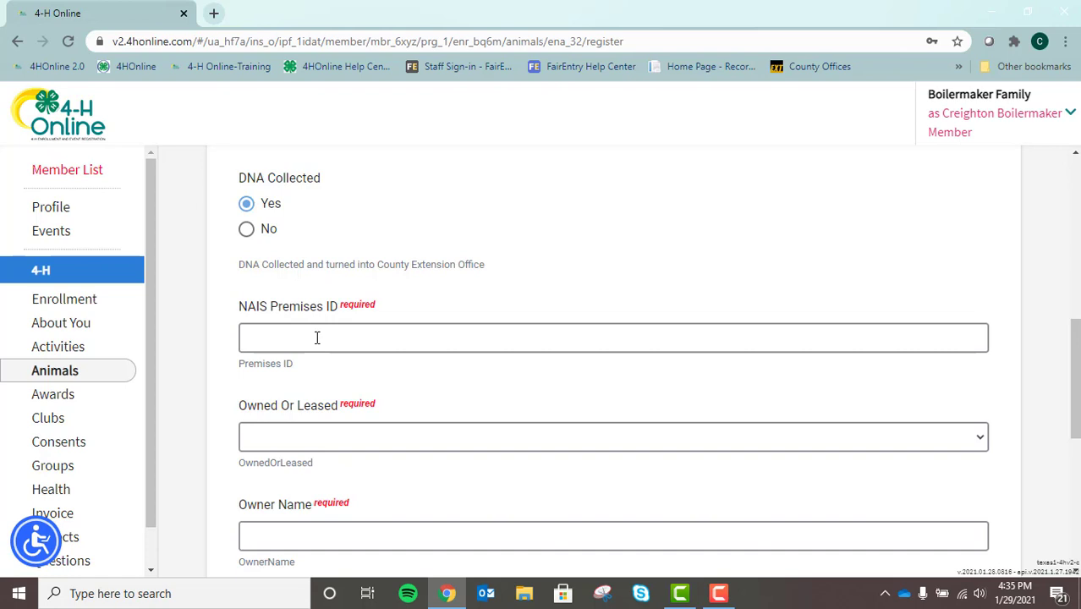
{"action": "left_click", "coordinate": [317, 337]}
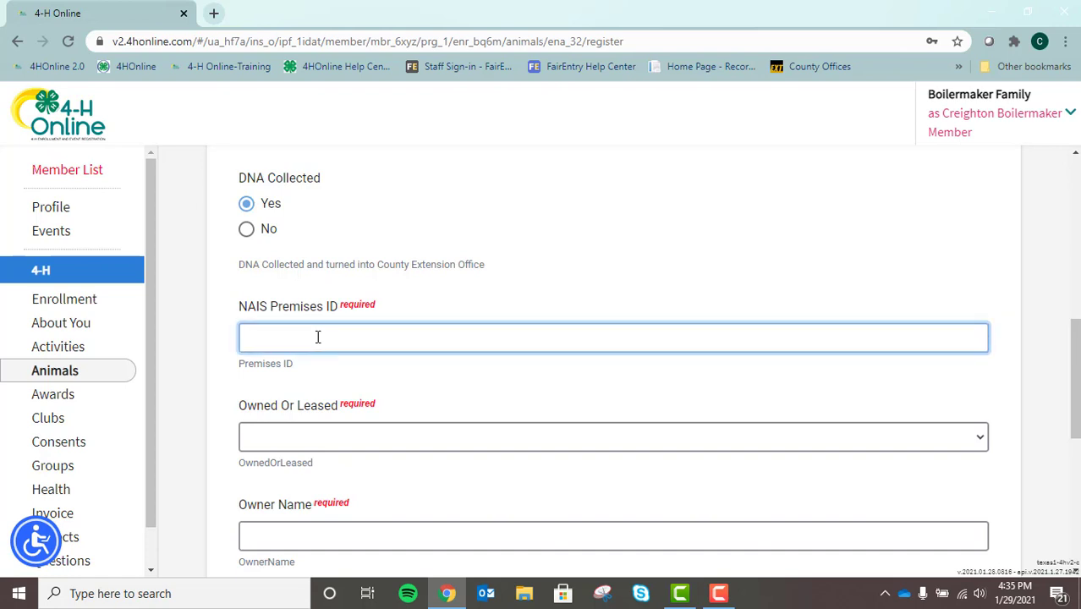
{"action": "left_click_drag", "start_coordinate": [1075, 358], "coordinate": [1076, 408]}
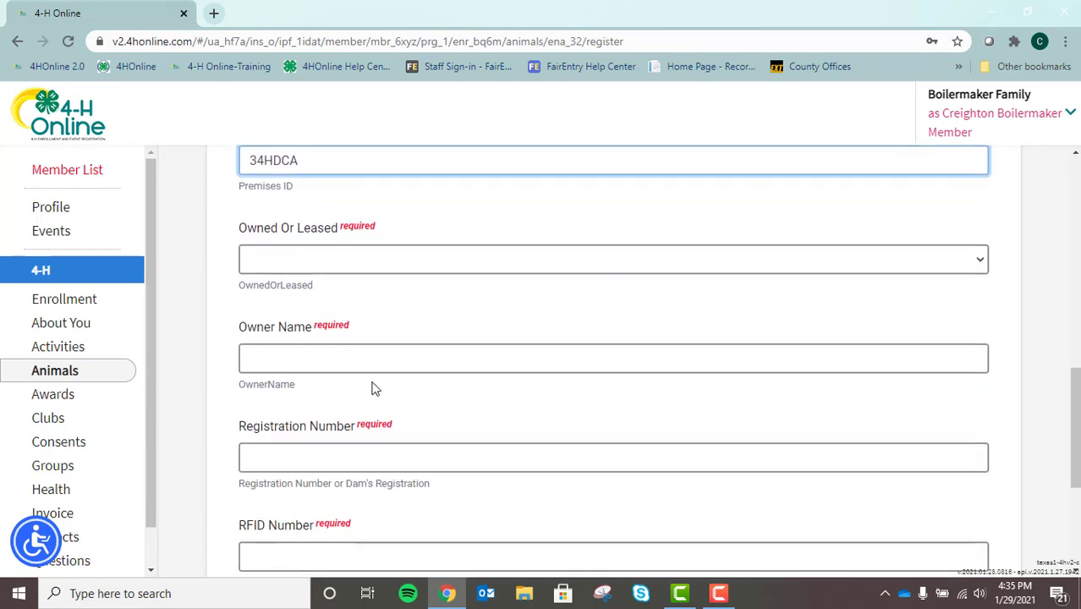
Set ownership to Owned, enter the owner's name, and registration number 654321.
{"action": "left_click", "coordinate": [391, 267]}
{"action": "left_click", "coordinate": [309, 300]}
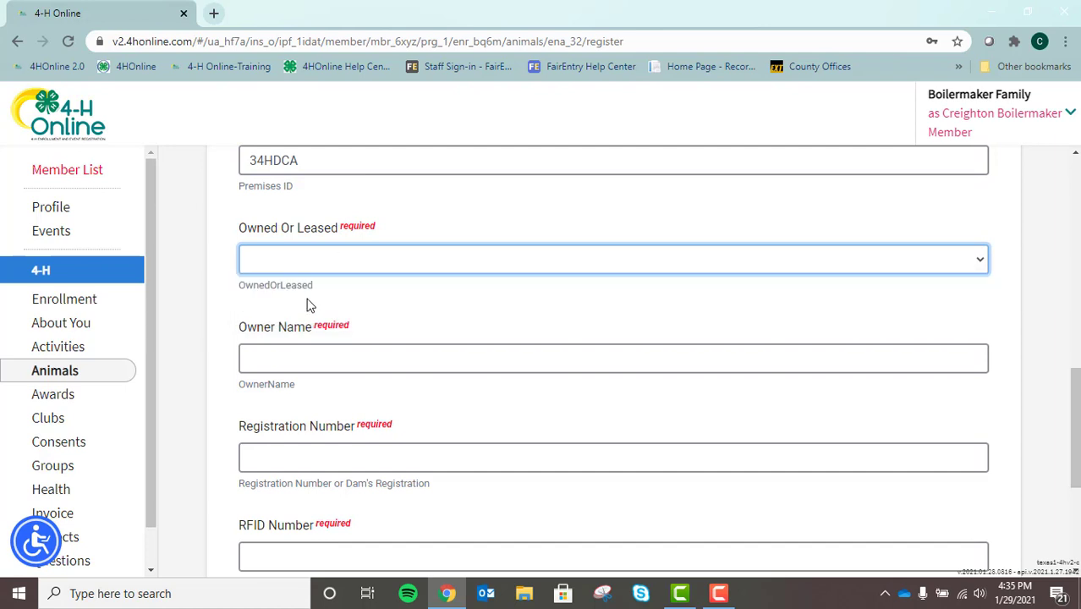
{"action": "left_click", "coordinate": [294, 360]}
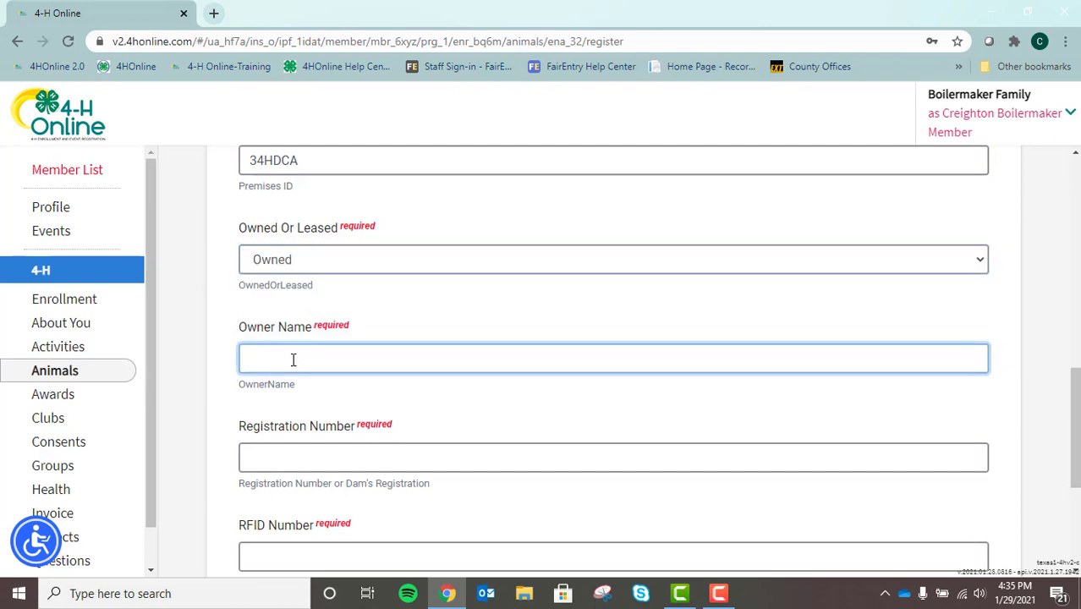
{"action": "type", "text": "Creighton"}
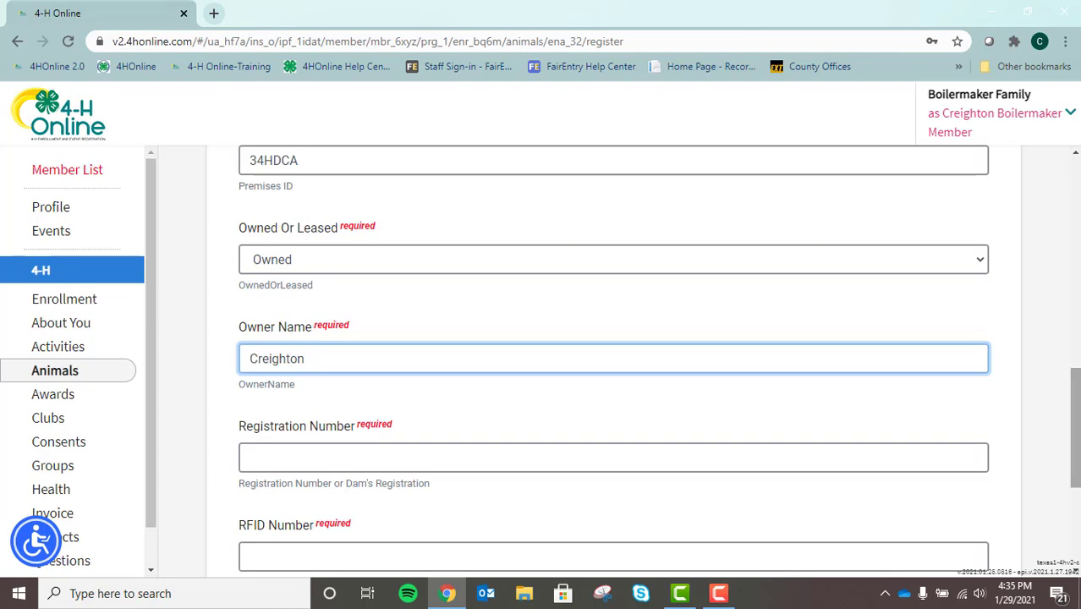
{"action": "left_click_drag", "start_coordinate": [1076, 390], "coordinate": [1064, 445]}
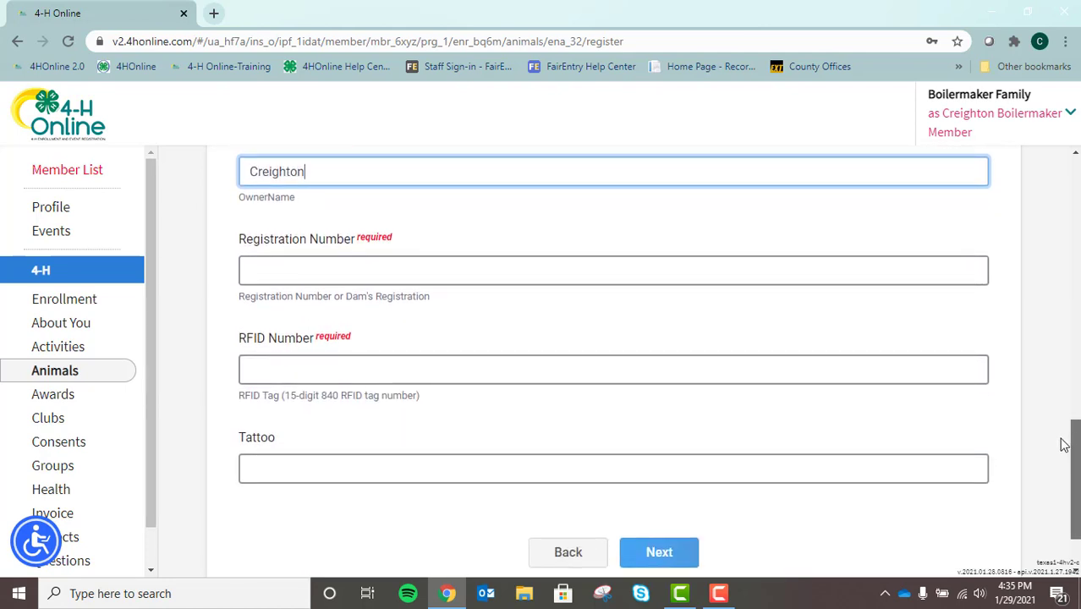
{"action": "left_click", "coordinate": [317, 267]}
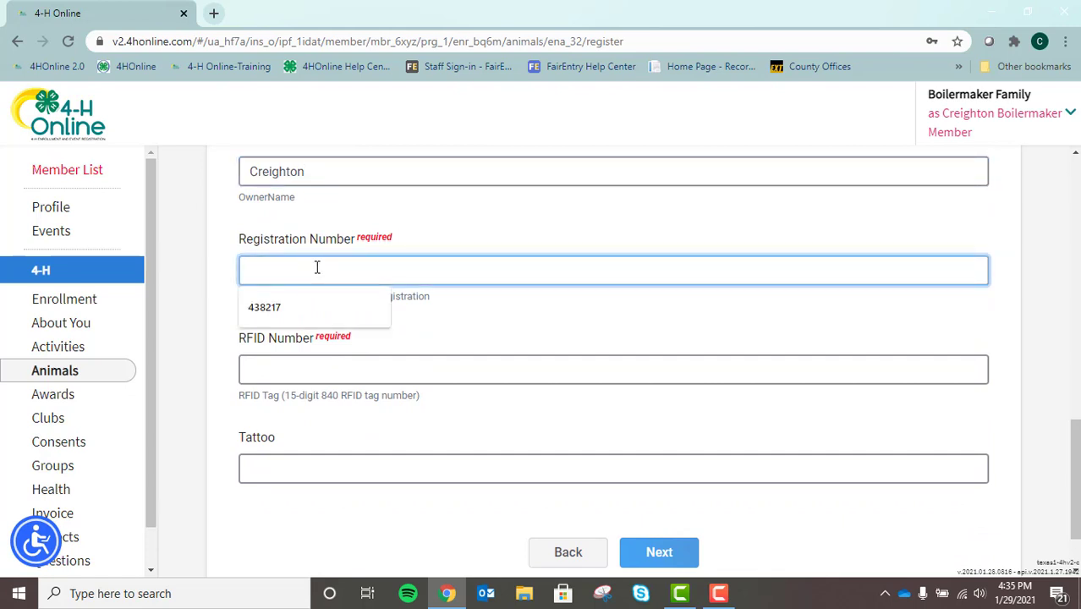
{"action": "type", "text": "654321"}
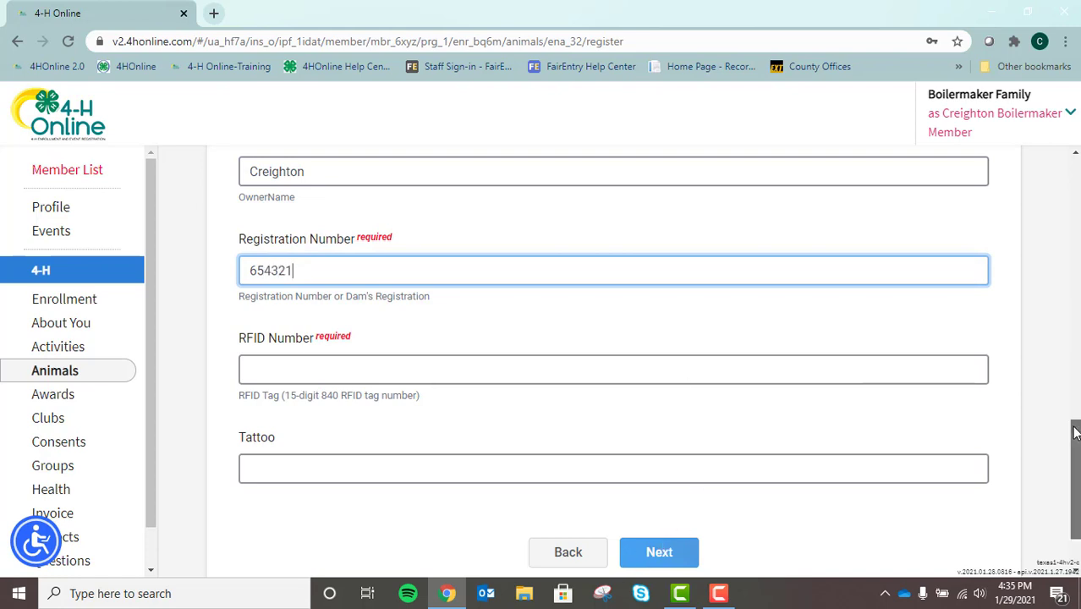
{"action": "scroll", "coordinate": [1075, 431], "scroll_direction": "down", "scroll_amount": 1}
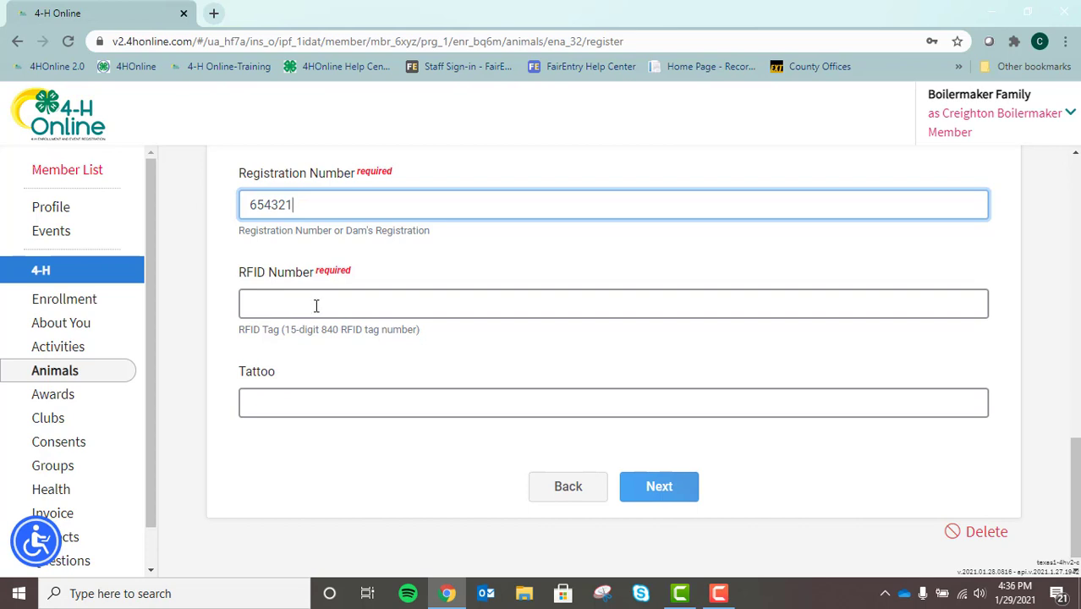
{"action": "left_click", "coordinate": [316, 306]}
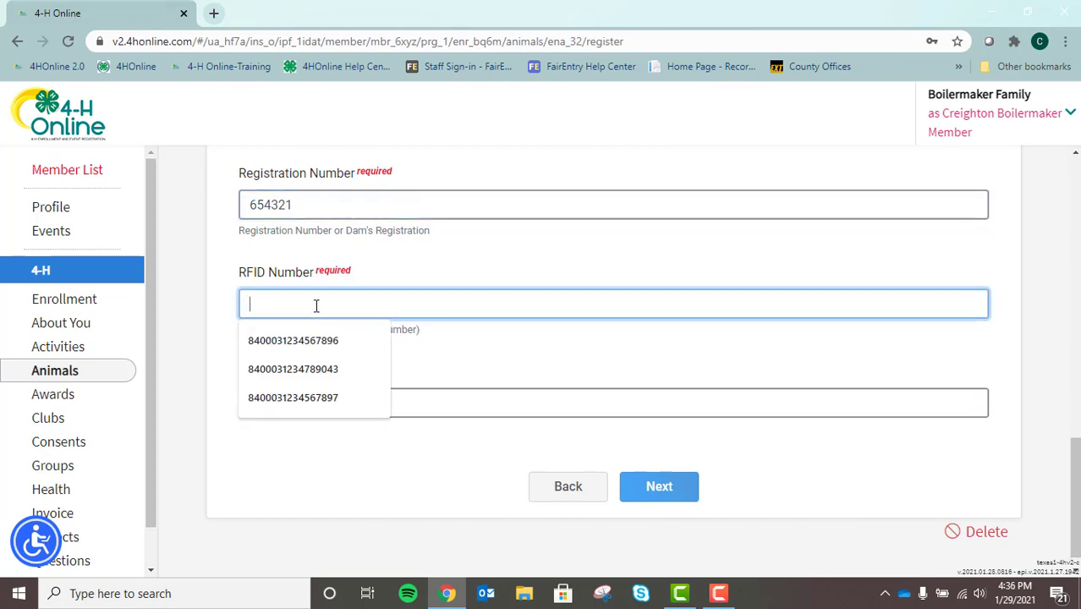
{"action": "type", "text": "840003"}
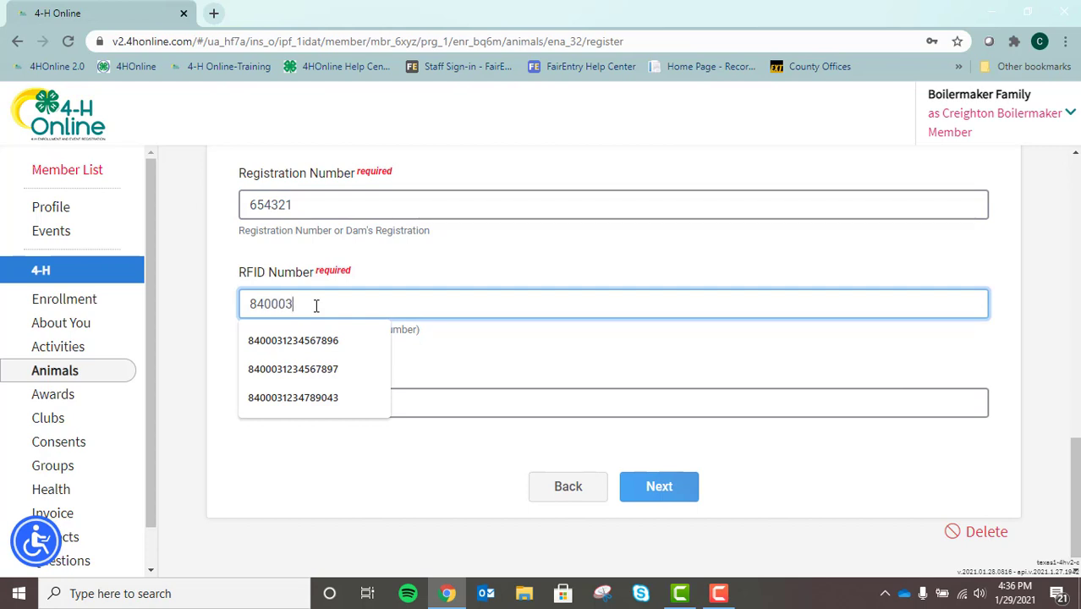
{"action": "type", "text": "1234567"}
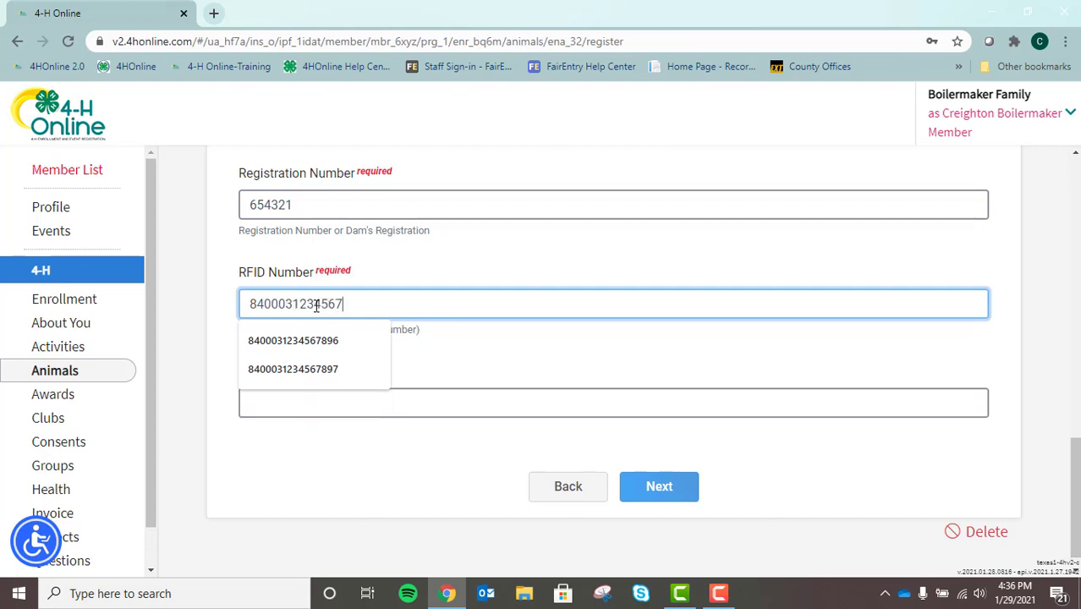
{"action": "type", "text": "82"}
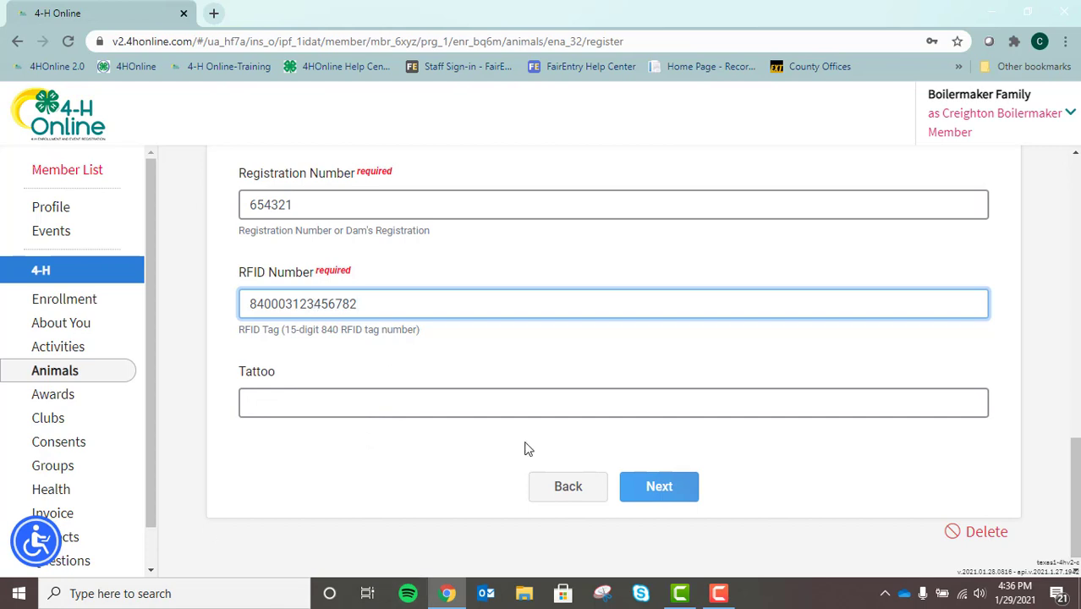
{"action": "left_click", "coordinate": [329, 404]}
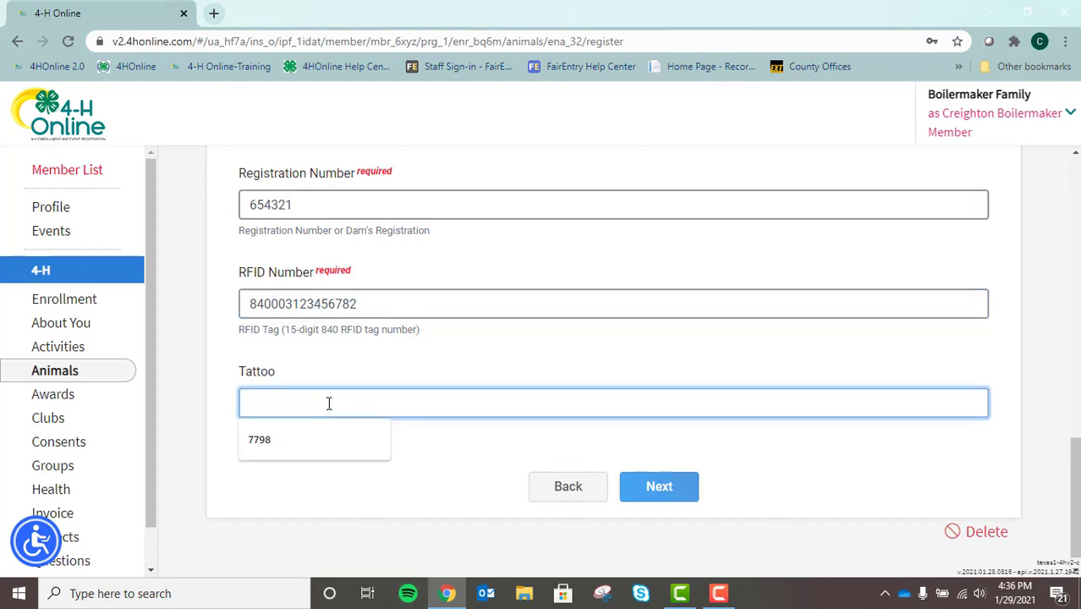
{"action": "type", "text": "9087"}
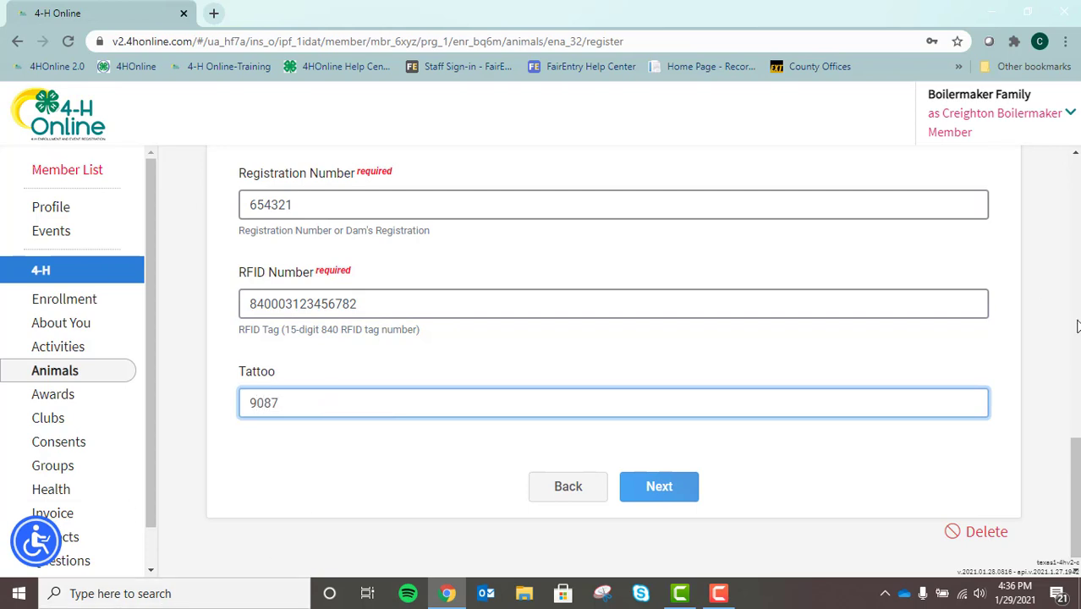
{"action": "left_click_drag", "start_coordinate": [1077, 476], "coordinate": [1041, 471]}
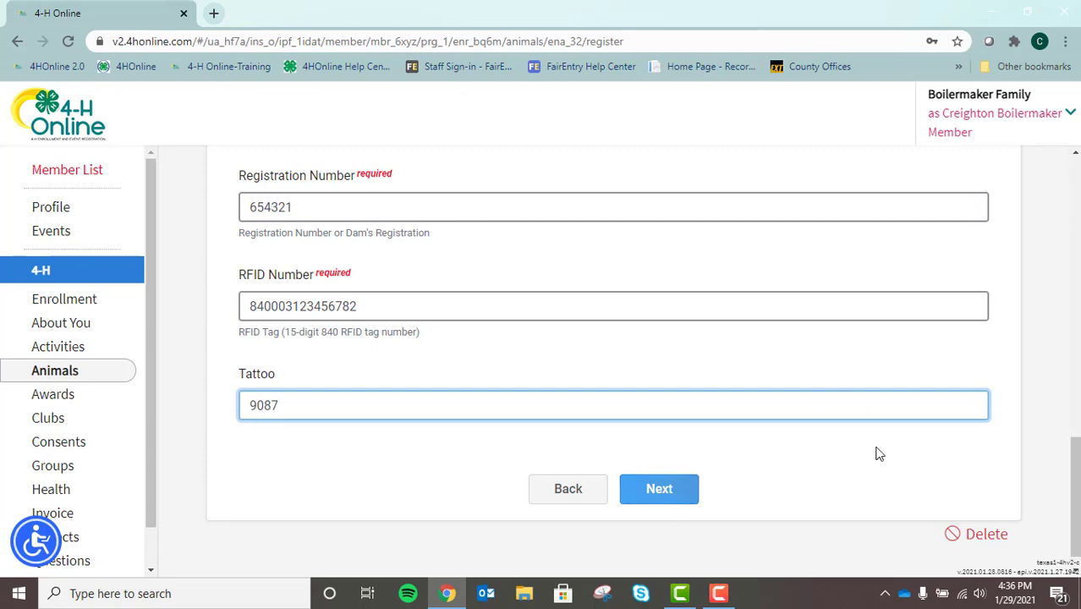
Save the answers and move past the Files step without uploading an Animal Lease.
{"action": "left_click", "coordinate": [665, 493]}
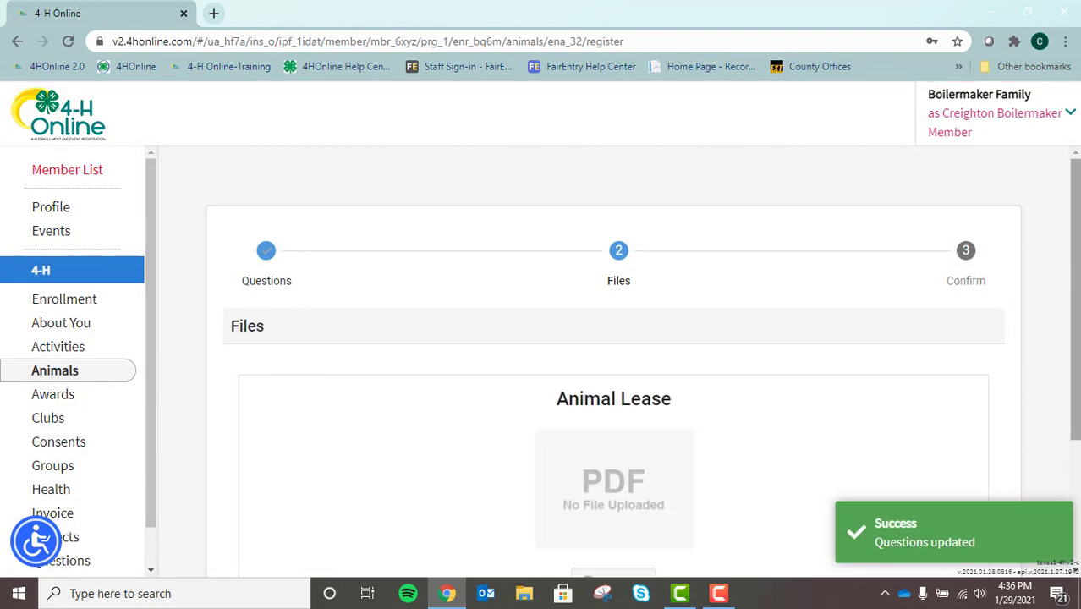
{"action": "left_click_drag", "start_coordinate": [1077, 222], "coordinate": [1056, 337]}
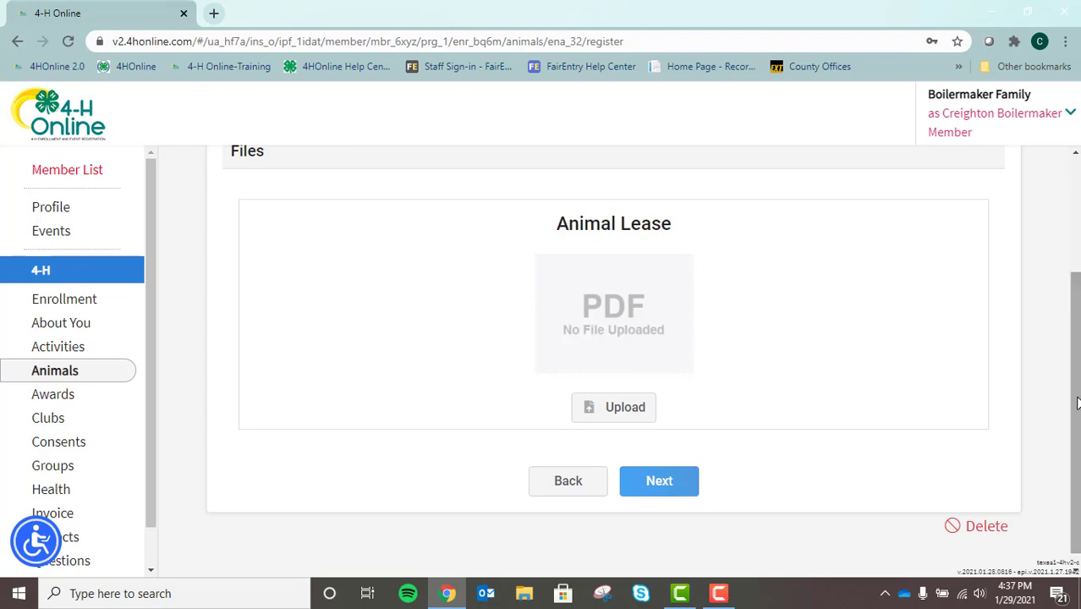
{"action": "scroll", "coordinate": [1077, 404], "scroll_direction": "up", "scroll_amount": 1}
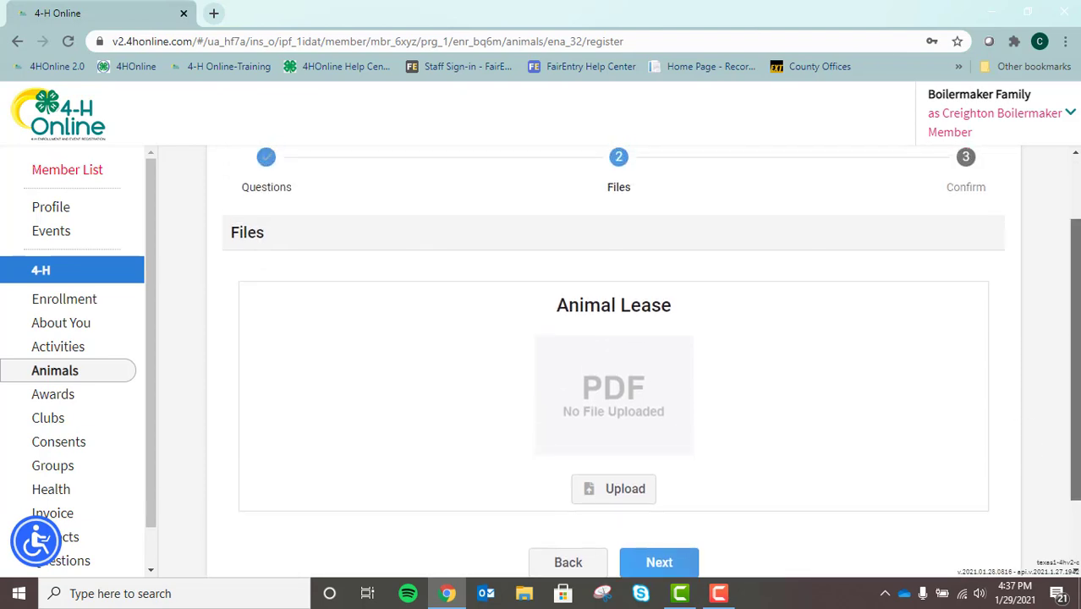
{"action": "left_click_drag", "start_coordinate": [1076, 351], "coordinate": [1076, 397]}
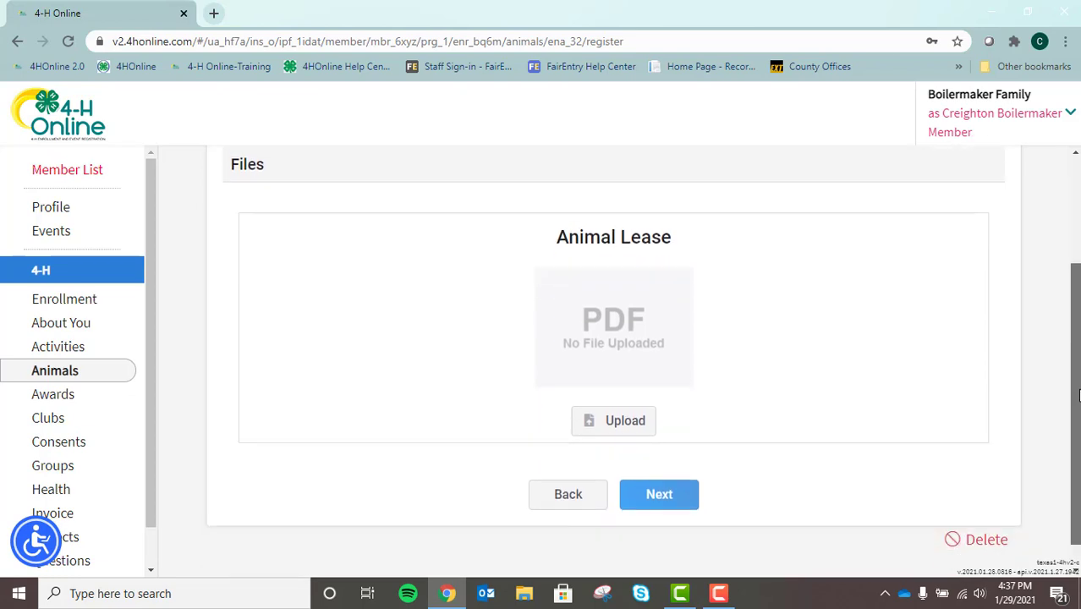
{"action": "left_click", "coordinate": [659, 495]}
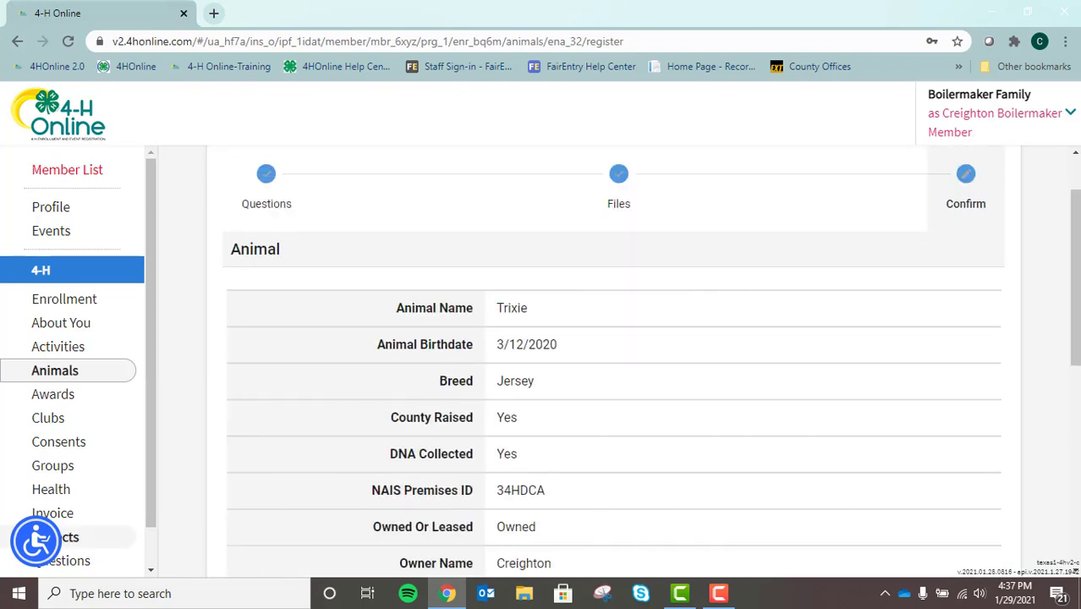
Review Trixie's Confirm summary and submit the registration.
{"action": "left_click_drag", "start_coordinate": [1079, 220], "coordinate": [1020, 396]}
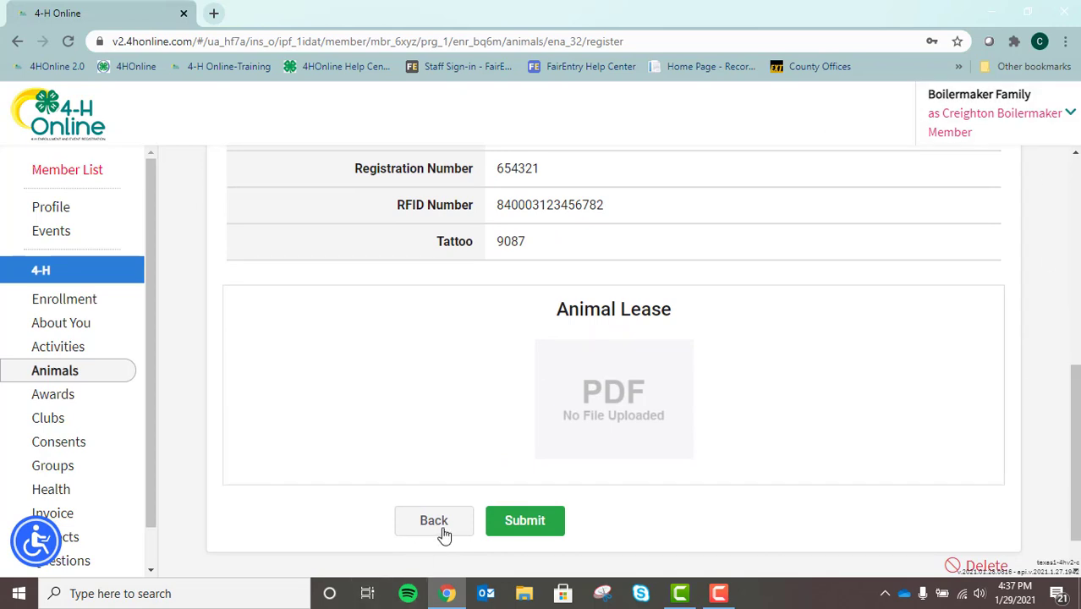
{"action": "left_click", "coordinate": [525, 521]}
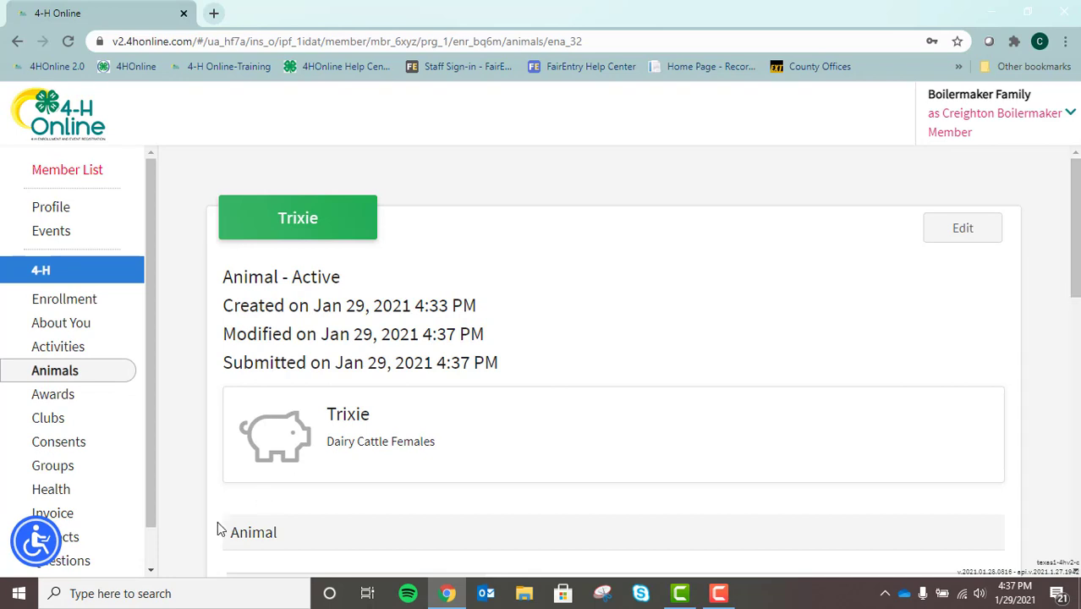
Go back to the member's Animals list to see Trixie listed as Active.
{"action": "left_click", "coordinate": [86, 383]}
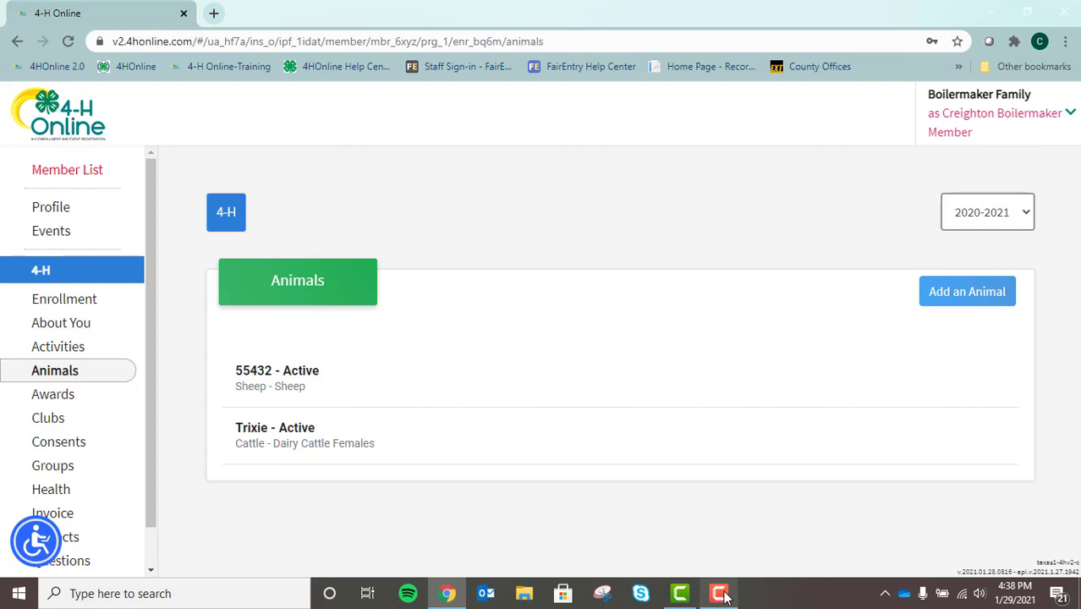
{"action": "mouse_move", "coordinate": [725, 597]}
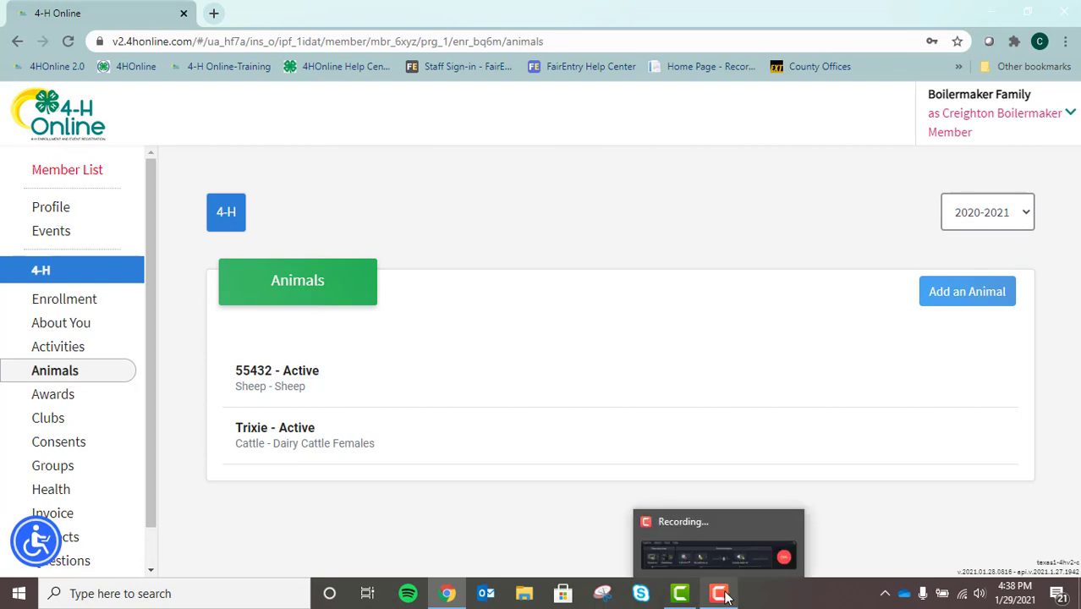